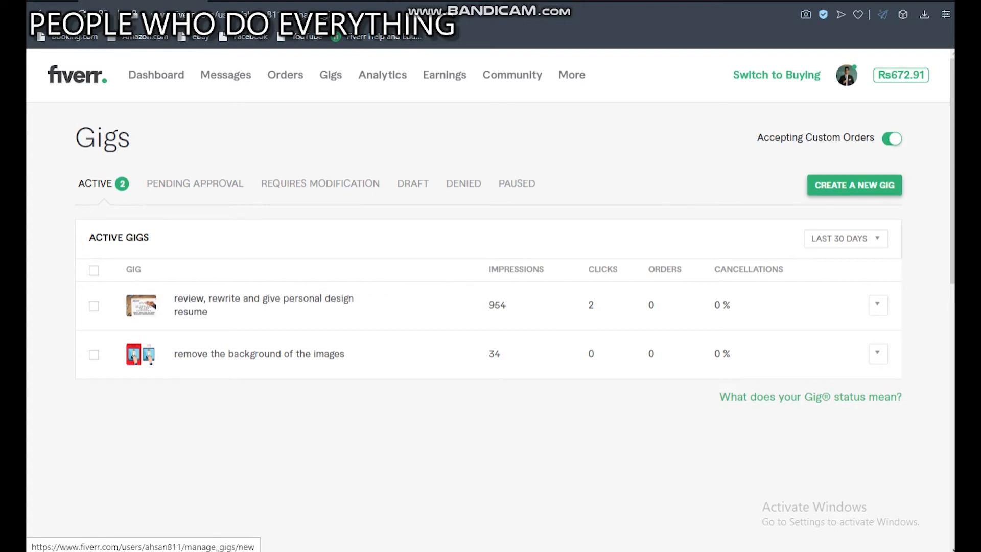
Start creating a new gig and open the notes file Ms Word Formatting gig creation.txt.
{"action": "left_click", "coordinate": [854, 185]}
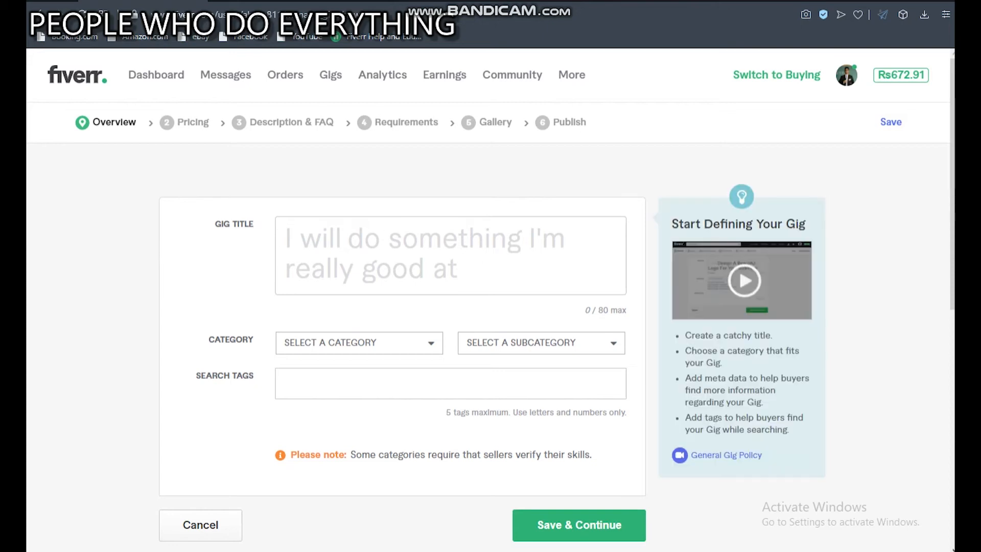
{"action": "left_click", "coordinate": [347, 241]}
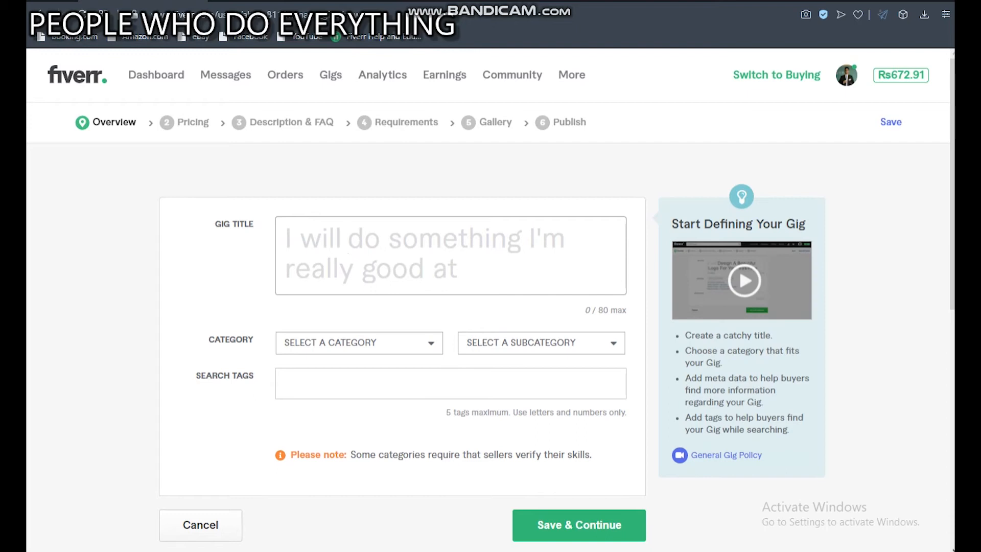
{"action": "key", "text": "alt+Tab"}
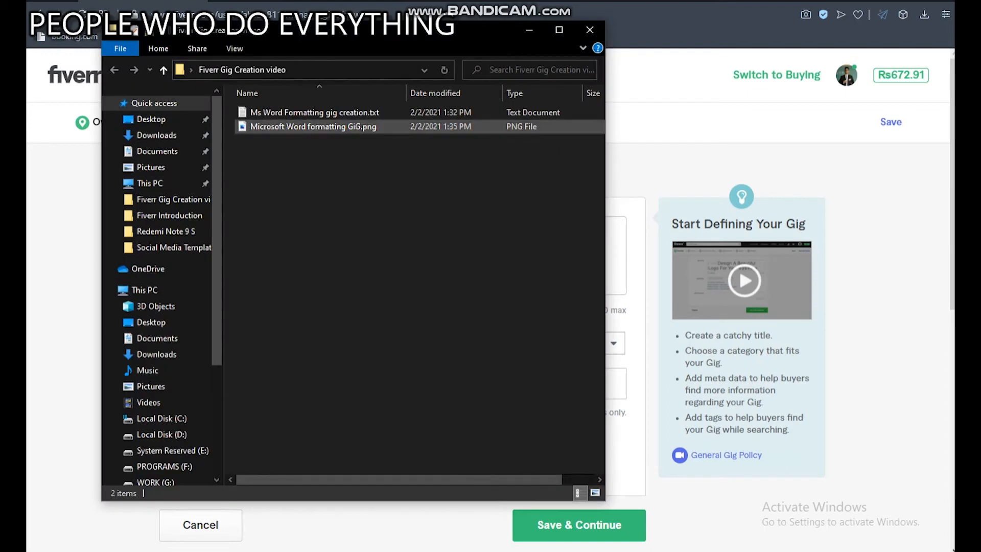
{"action": "double_click", "coordinate": [314, 112]}
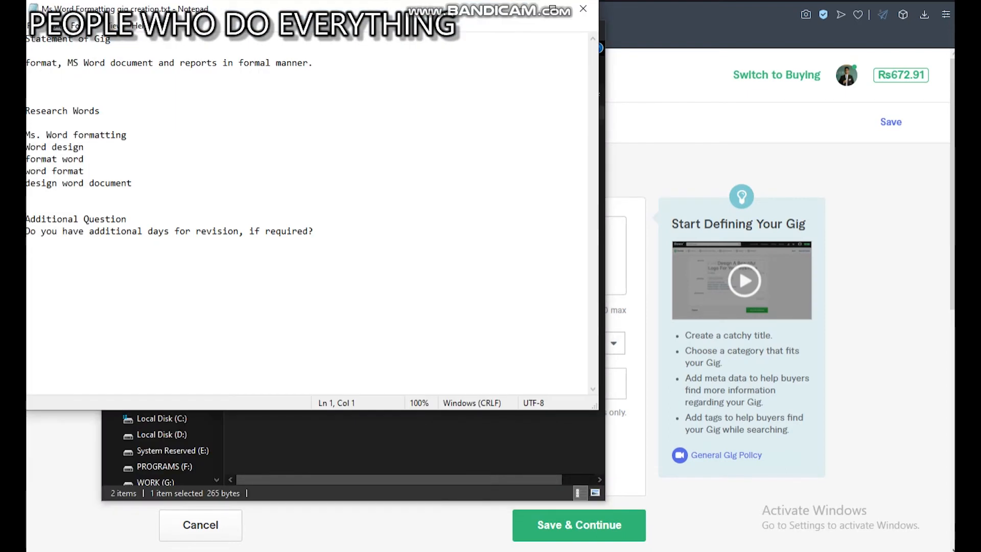
{"action": "mouse_move", "coordinate": [380, 15]}
{"action": "left_mouse_down"}
{"action": "mouse_move", "coordinate": [402, 24]}
{"action": "mouse_move", "coordinate": [388, 18]}
{"action": "left_mouse_up"}
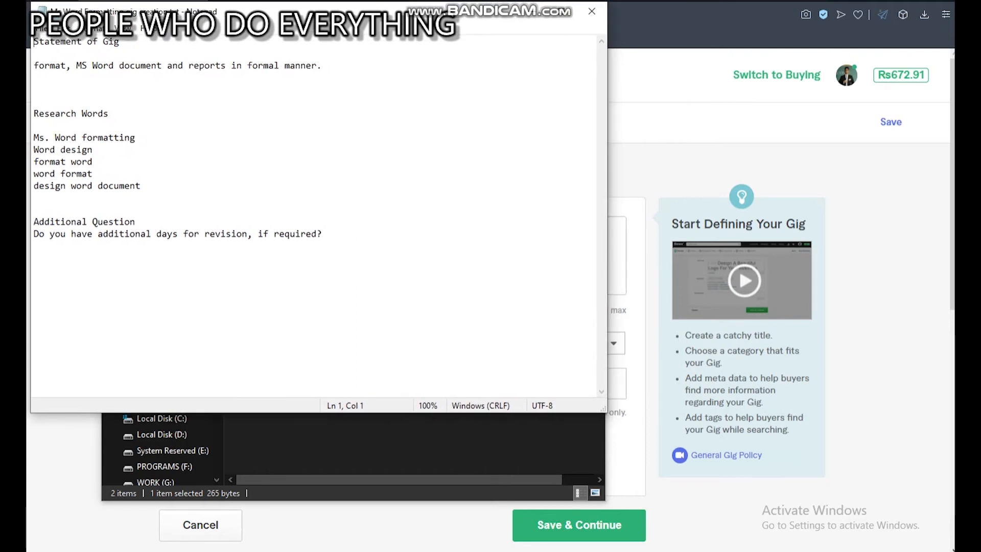
Copy the gig statement "format, MS Word document and reports in formal manner." from the notes into the gig title.
{"action": "key", "text": "Down"}
{"action": "key", "text": "Down"}
{"action": "key", "text": "shift+End"}
{"action": "right_click", "coordinate": [279, 72]}
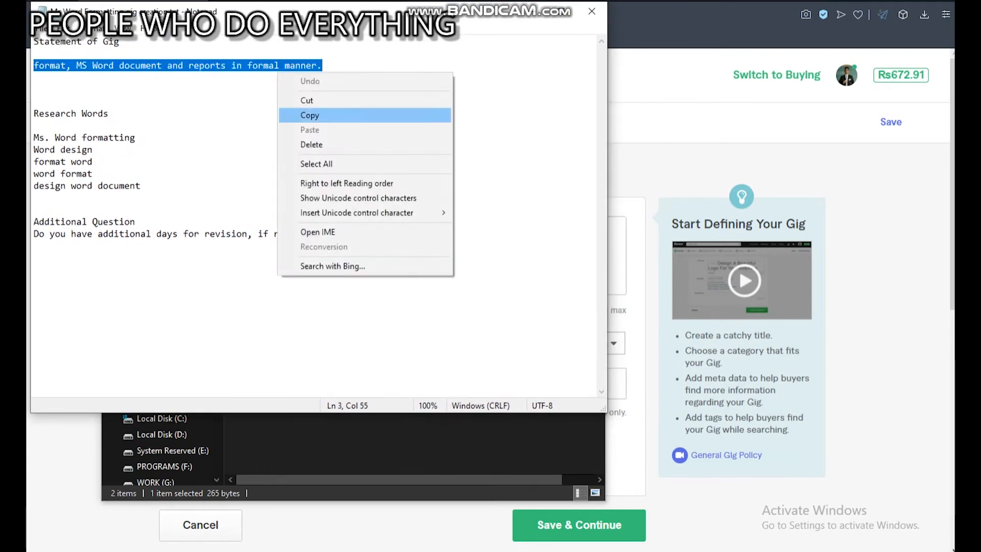
{"action": "left_click", "coordinate": [307, 114]}
{"action": "left_click", "coordinate": [531, 12]}
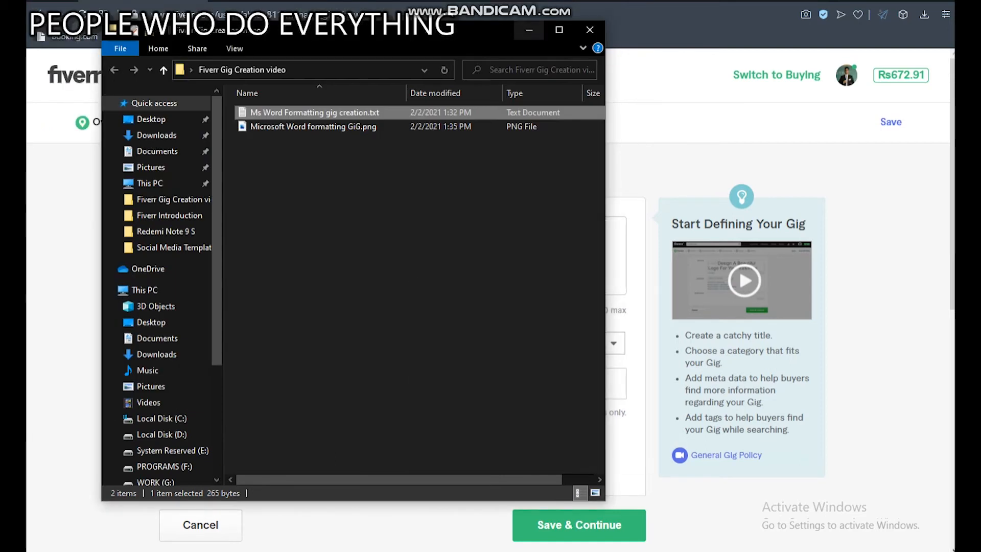
{"action": "left_click", "coordinate": [529, 29]}
{"action": "right_click", "coordinate": [366, 237]}
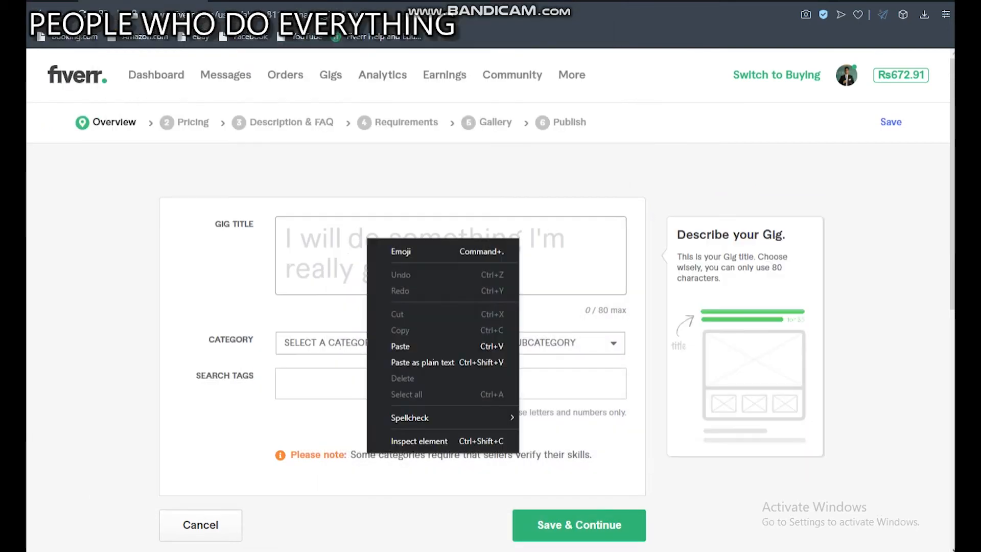
{"action": "left_click", "coordinate": [409, 346]}
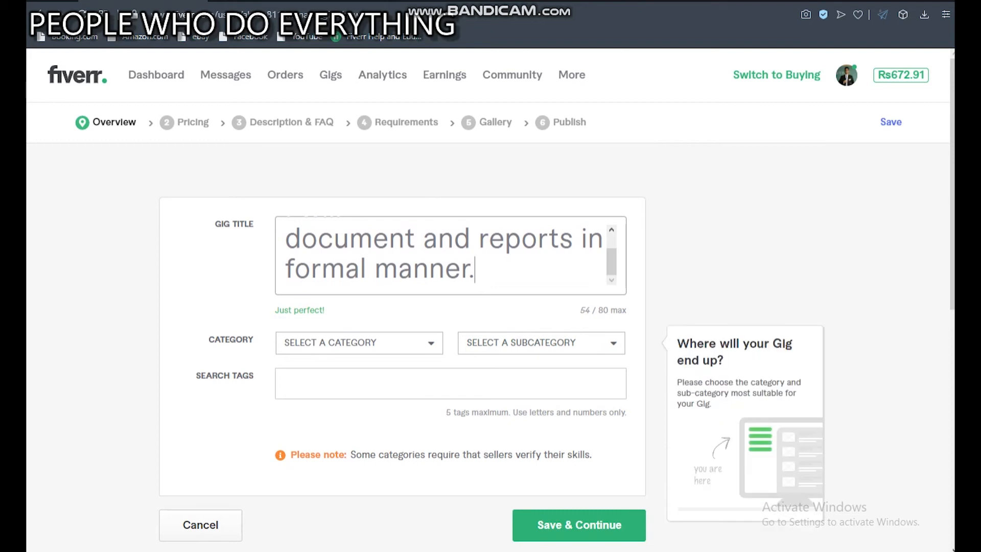
Set the gig's category to Writing & Translation and its subcategory to Proofreading & Editing.
{"action": "left_click", "coordinate": [359, 343]}
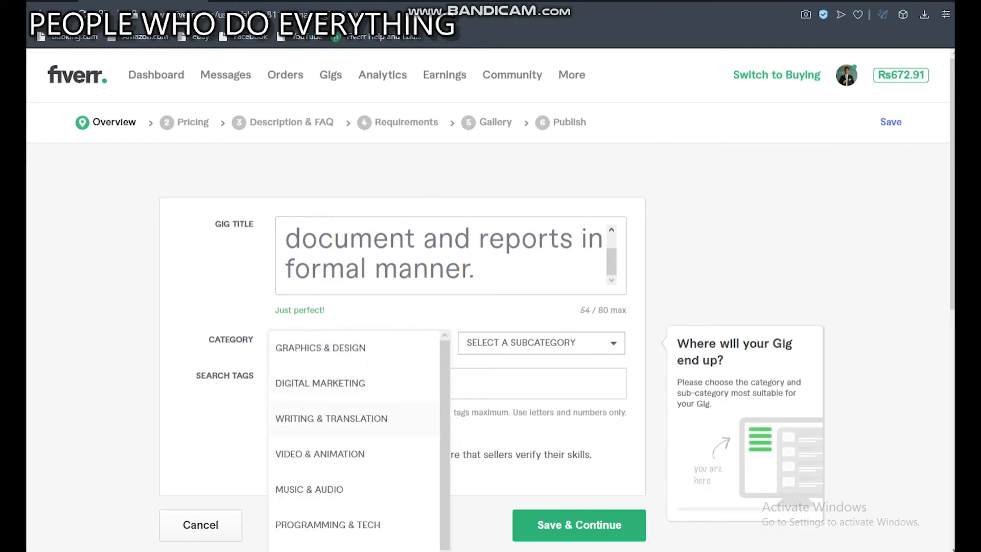
{"action": "left_click", "coordinate": [383, 420]}
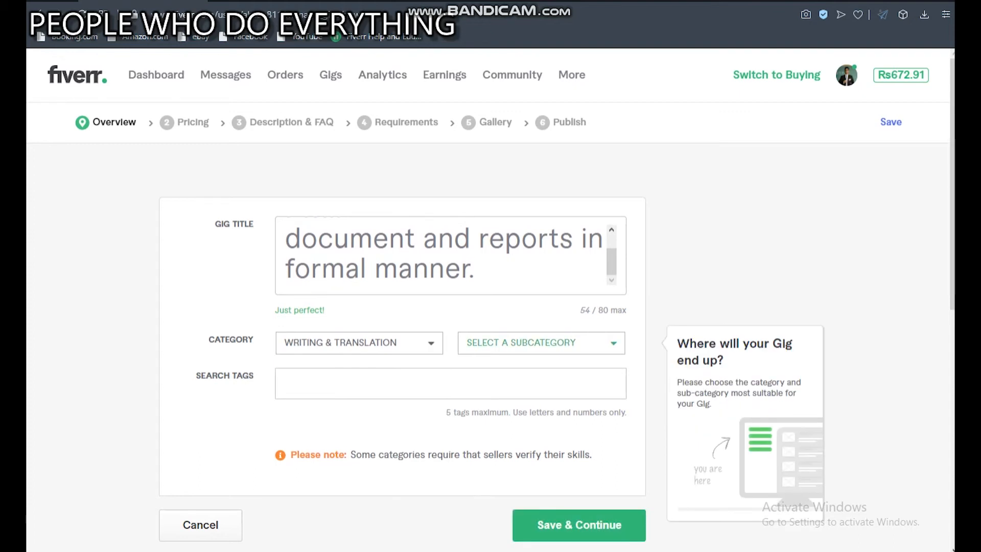
{"action": "left_click", "coordinate": [541, 342]}
{"action": "scroll", "coordinate": [537, 439], "scroll_direction": "down", "scroll_amount": 5}
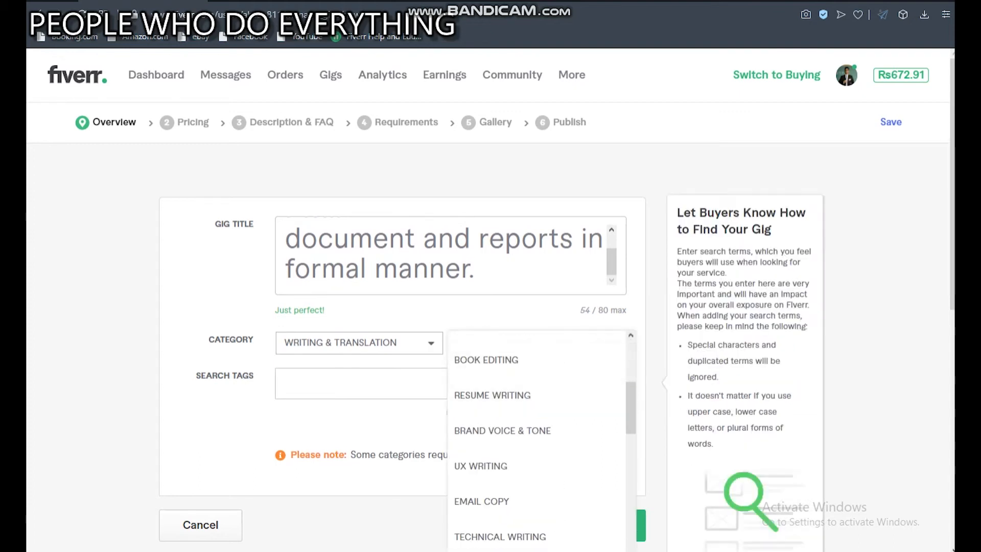
{"action": "scroll", "coordinate": [491, 306], "scroll_direction": "down", "scroll_amount": 4}
{"action": "scroll", "coordinate": [537, 255], "scroll_direction": "up", "scroll_amount": 2}
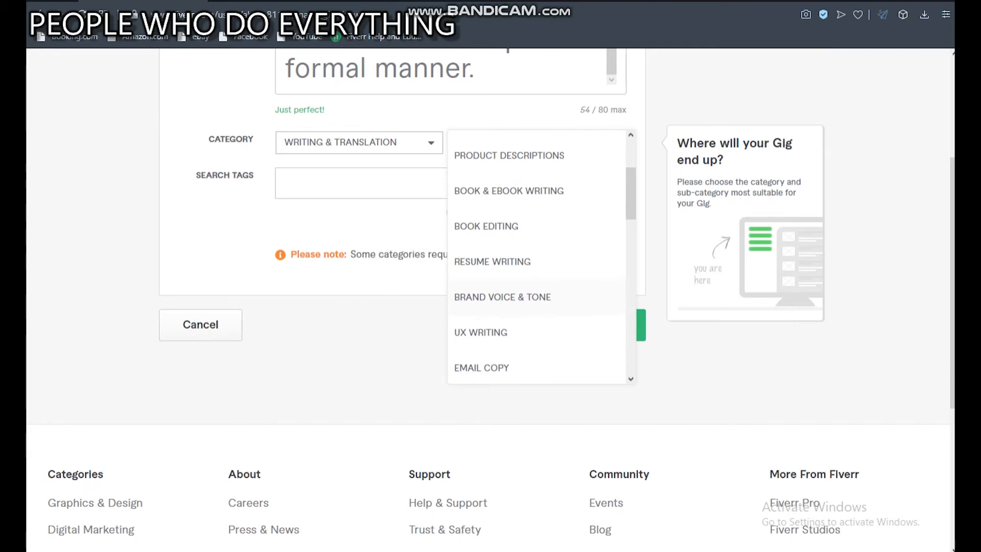
{"action": "scroll", "coordinate": [536, 255], "scroll_direction": "up", "scroll_amount": 6}
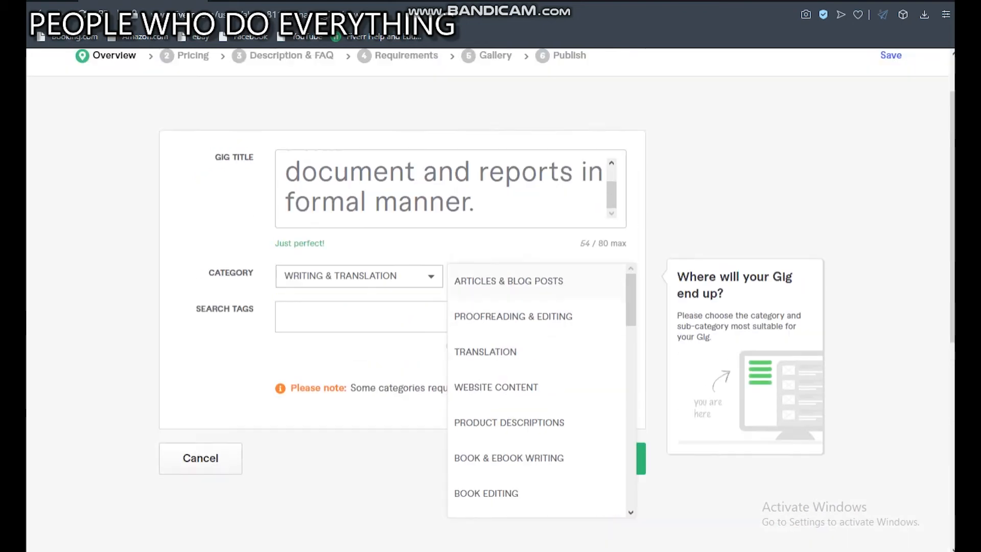
{"action": "left_click", "coordinate": [513, 316]}
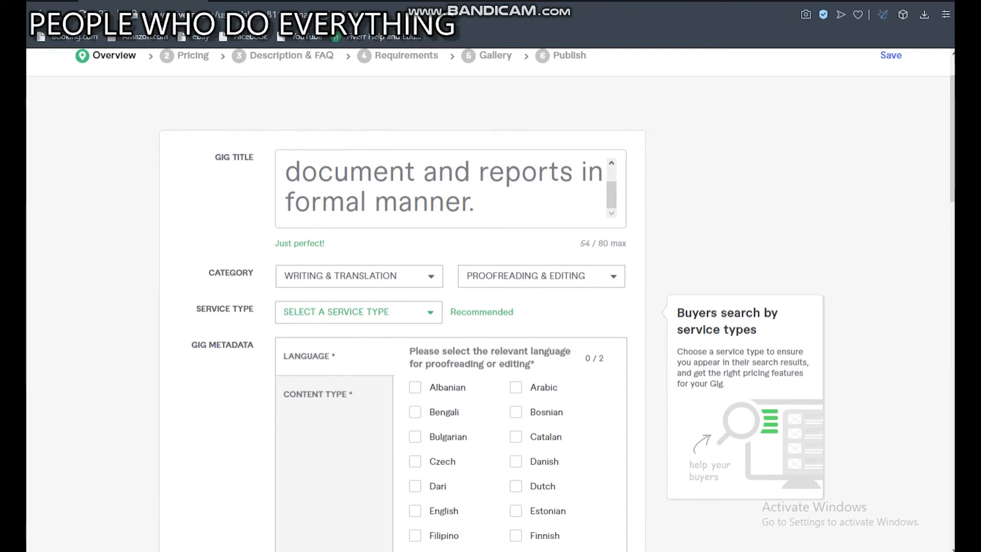
Set the service type to Copy Editing and the gig's metadata language to English.
{"action": "left_click", "coordinate": [359, 312]}
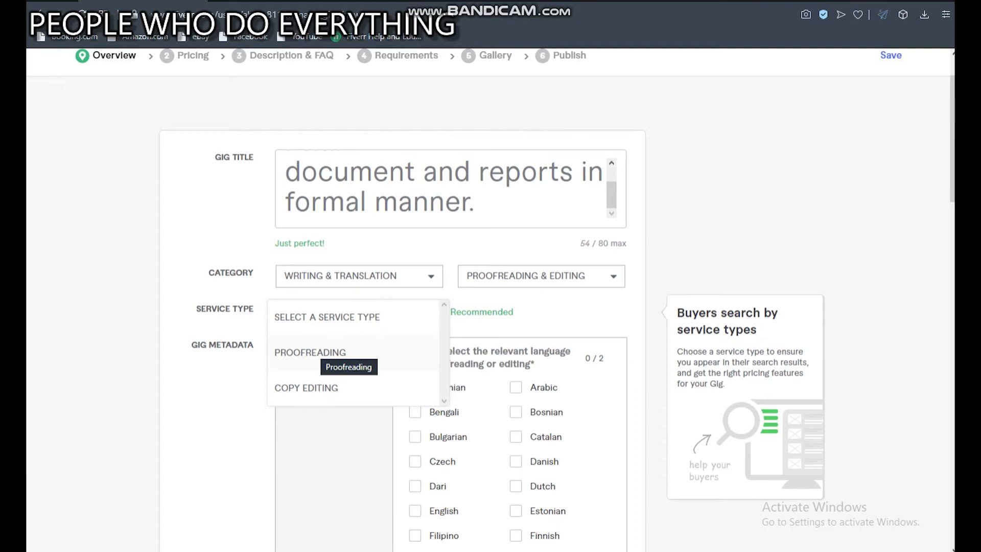
{"action": "left_click", "coordinate": [306, 387]}
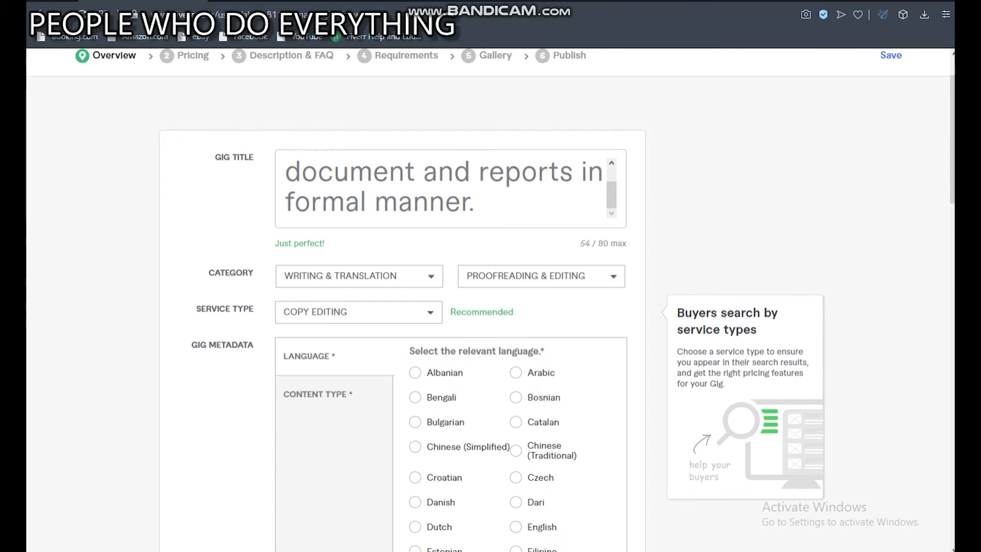
{"action": "scroll", "coordinate": [490, 307], "scroll_direction": "down", "scroll_amount": 4}
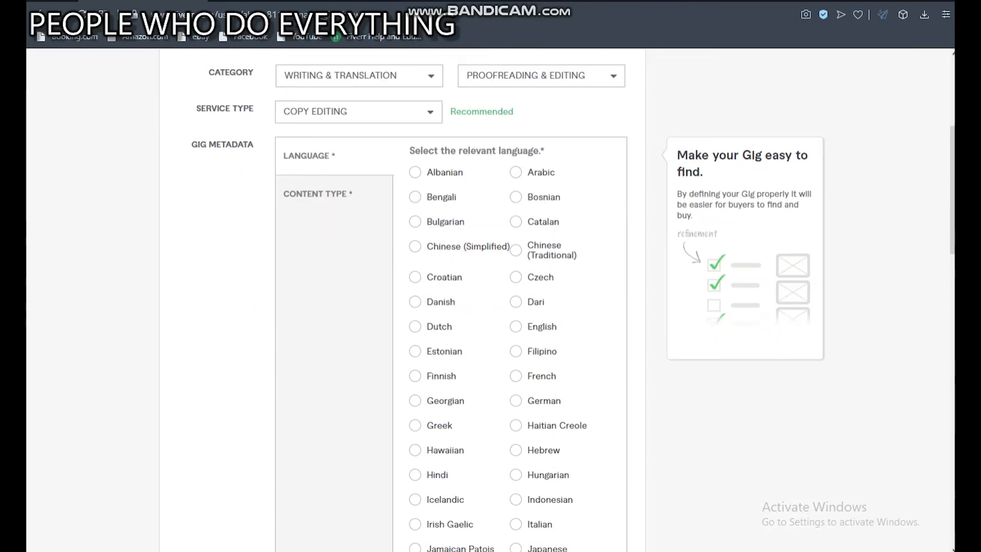
{"action": "left_click", "coordinate": [516, 326]}
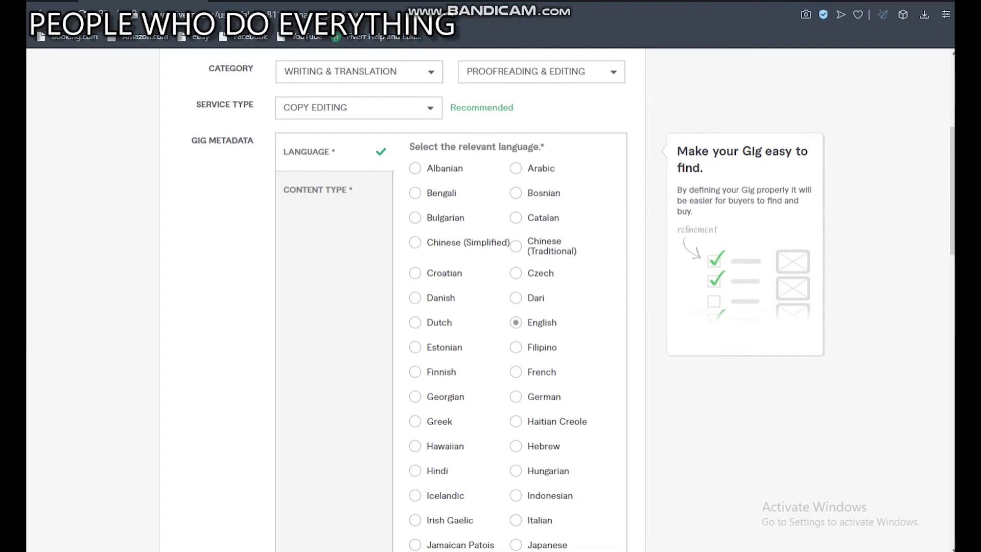
Choose Generic and Product Description as the content types in the gig metadata.
{"action": "scroll", "coordinate": [490, 307], "scroll_direction": "down", "scroll_amount": 6}
{"action": "scroll", "coordinate": [491, 306], "scroll_direction": "down", "scroll_amount": 2}
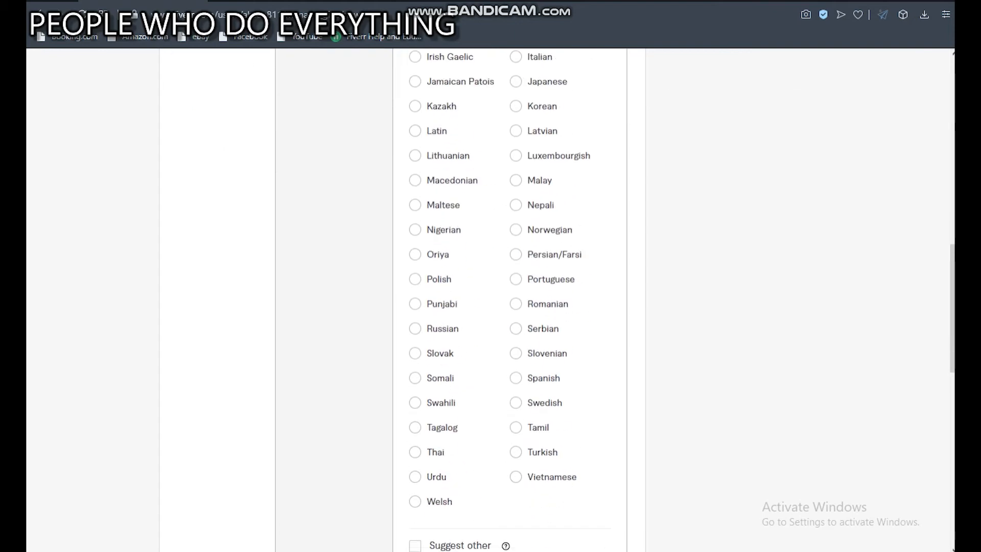
{"action": "scroll", "coordinate": [490, 306], "scroll_direction": "up", "scroll_amount": 10}
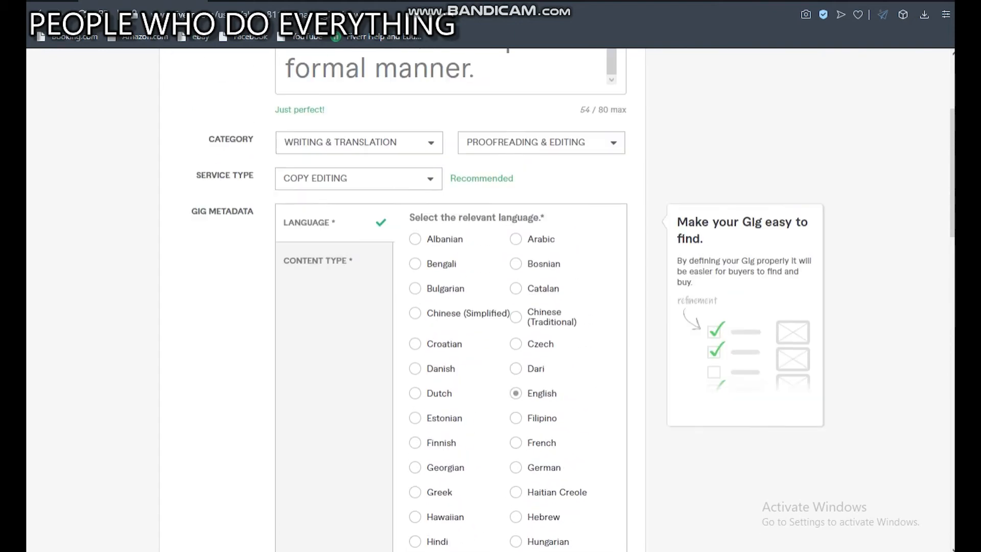
{"action": "scroll", "coordinate": [357, 375], "scroll_direction": "up", "scroll_amount": 3}
{"action": "scroll", "coordinate": [357, 376], "scroll_direction": "down", "scroll_amount": 2}
{"action": "left_click", "coordinate": [327, 328]}
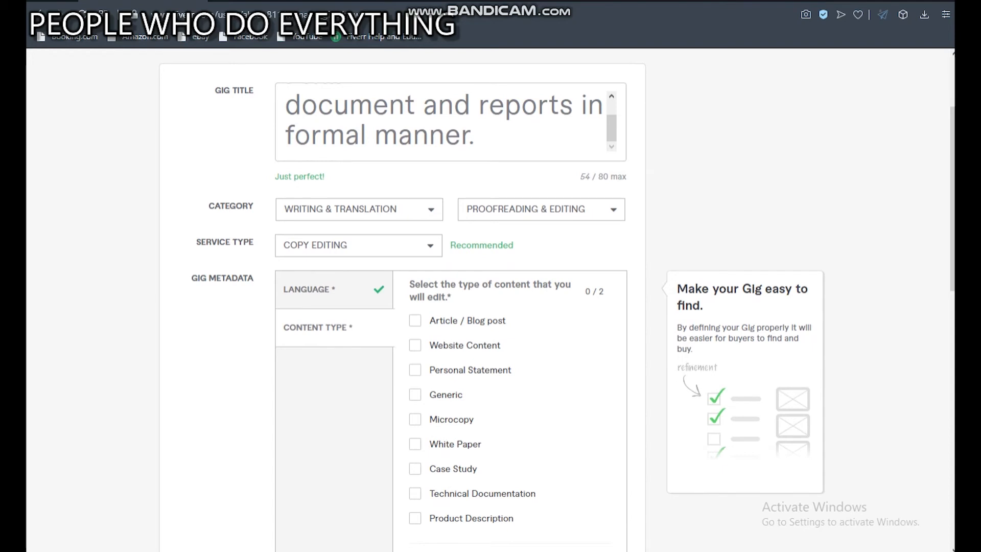
{"action": "scroll", "coordinate": [414, 352], "scroll_direction": "down", "scroll_amount": 1}
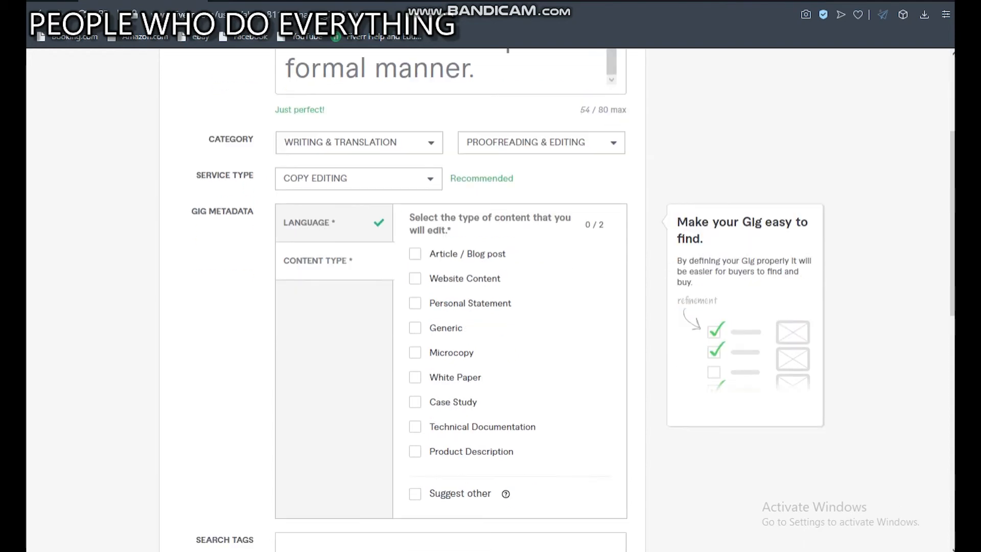
{"action": "left_click", "coordinate": [415, 328]}
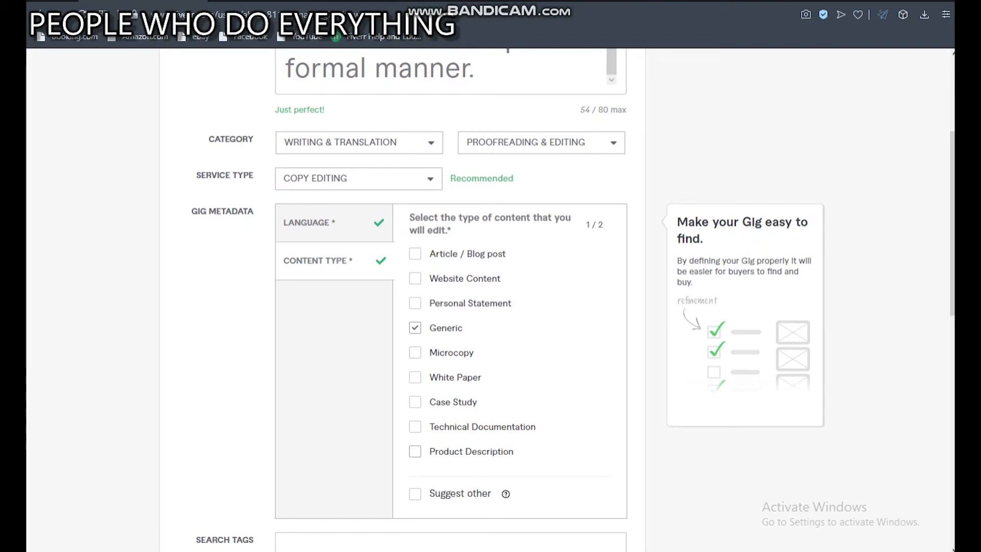
{"action": "left_click", "coordinate": [414, 452]}
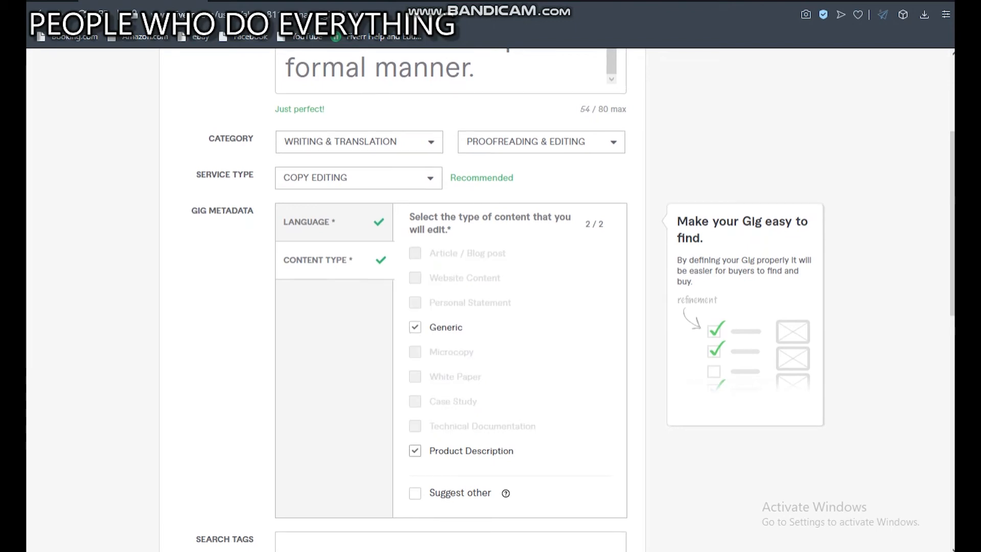
Review the gig overview form from the title, category and metadata down to the empty search tags field.
{"action": "scroll", "coordinate": [450, 296], "scroll_direction": "down", "scroll_amount": 2}
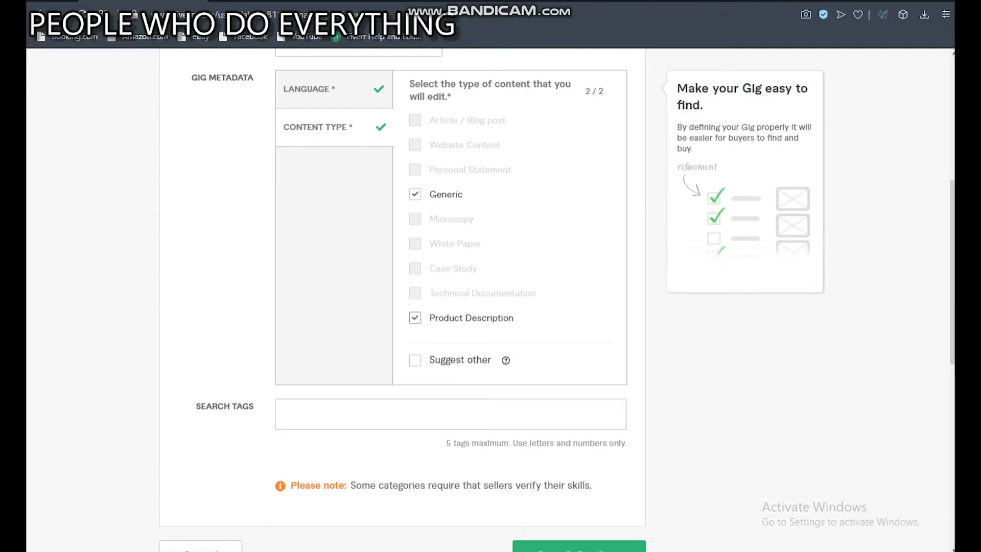
{"action": "scroll", "coordinate": [451, 296], "scroll_direction": "down", "scroll_amount": 2}
{"action": "left_click", "coordinate": [451, 280]}
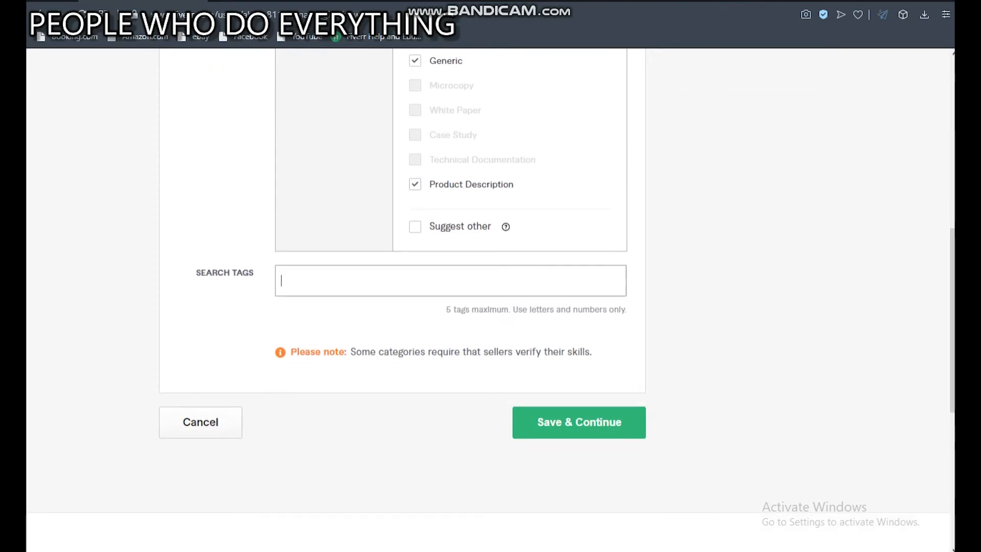
{"action": "scroll", "coordinate": [450, 276], "scroll_direction": "up", "scroll_amount": 2}
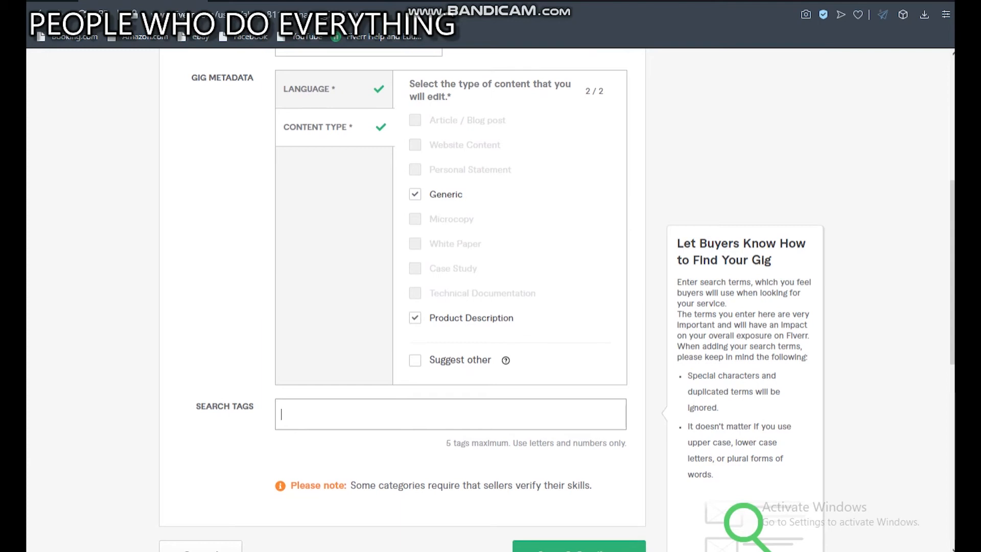
{"action": "scroll", "coordinate": [451, 299], "scroll_direction": "up", "scroll_amount": 4}
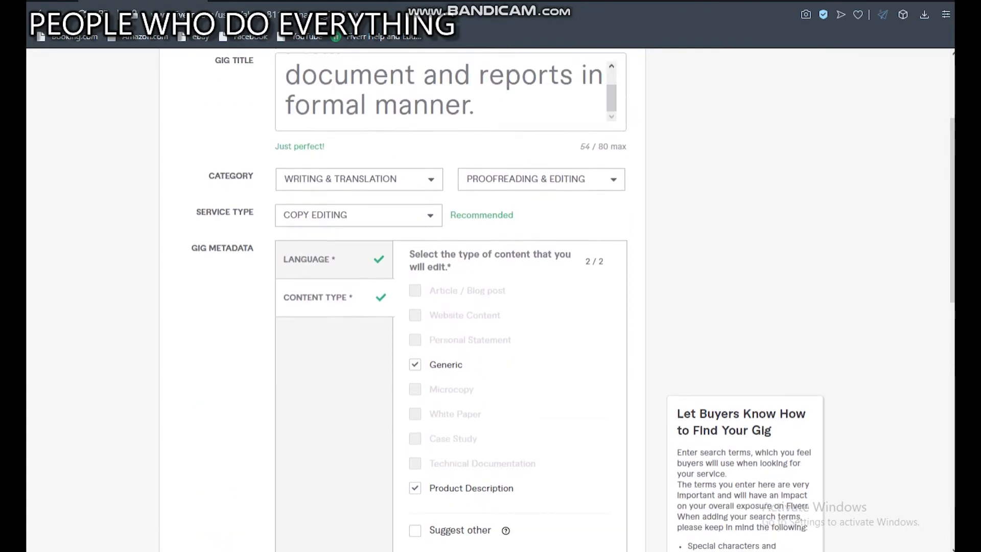
{"action": "scroll", "coordinate": [491, 300], "scroll_direction": "up", "scroll_amount": 1}
{"action": "scroll", "coordinate": [491, 299], "scroll_direction": "down", "scroll_amount": 9}
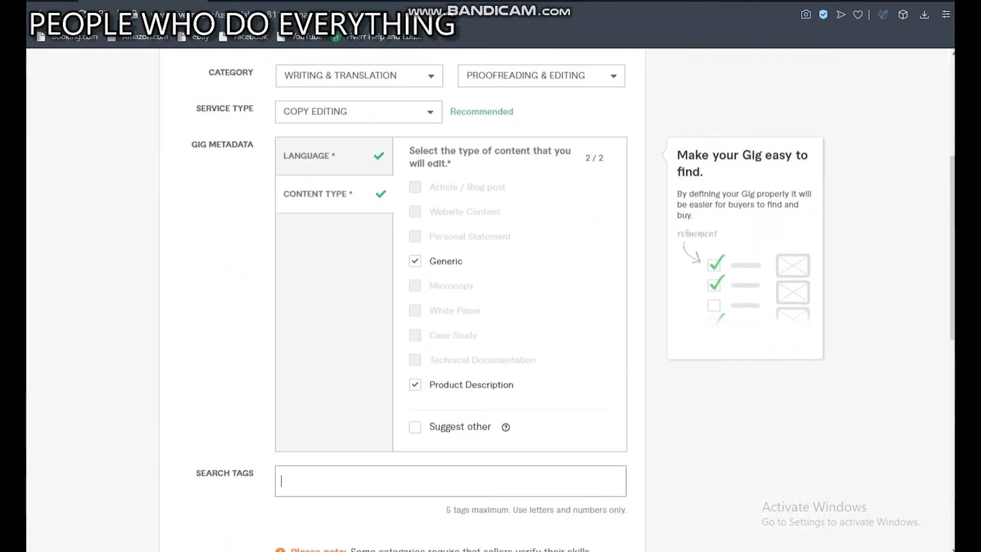
{"action": "scroll", "coordinate": [491, 299], "scroll_direction": "up", "scroll_amount": 8}
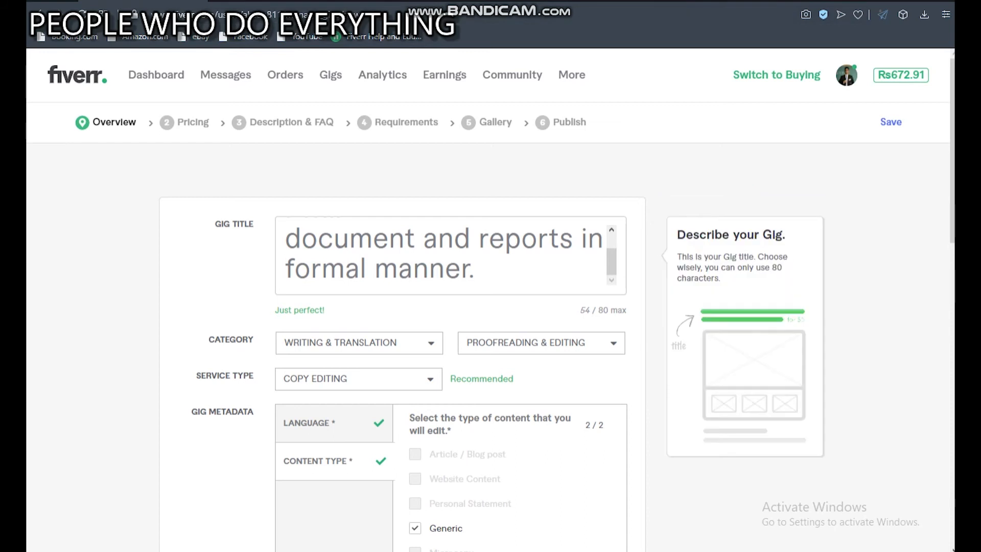
{"action": "scroll", "coordinate": [450, 307], "scroll_direction": "down", "scroll_amount": 9}
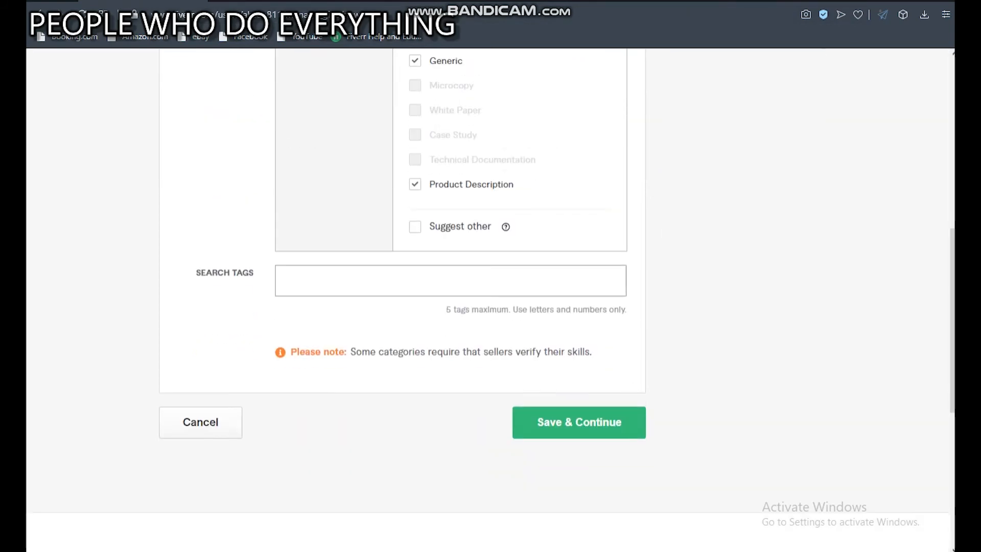
Copy "Ms. Word formatting" from the research words in the notes and add it as the first search tag.
{"action": "key", "text": "alt+Tab"}
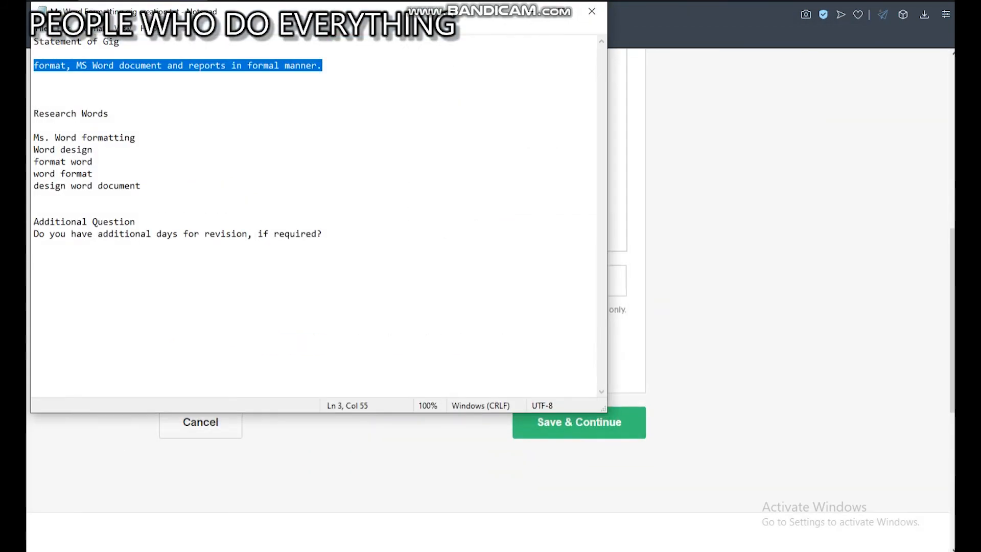
{"action": "left_click_drag", "start_coordinate": [33, 137], "coordinate": [137, 139]}
{"action": "key", "text": "ctrl+c"}
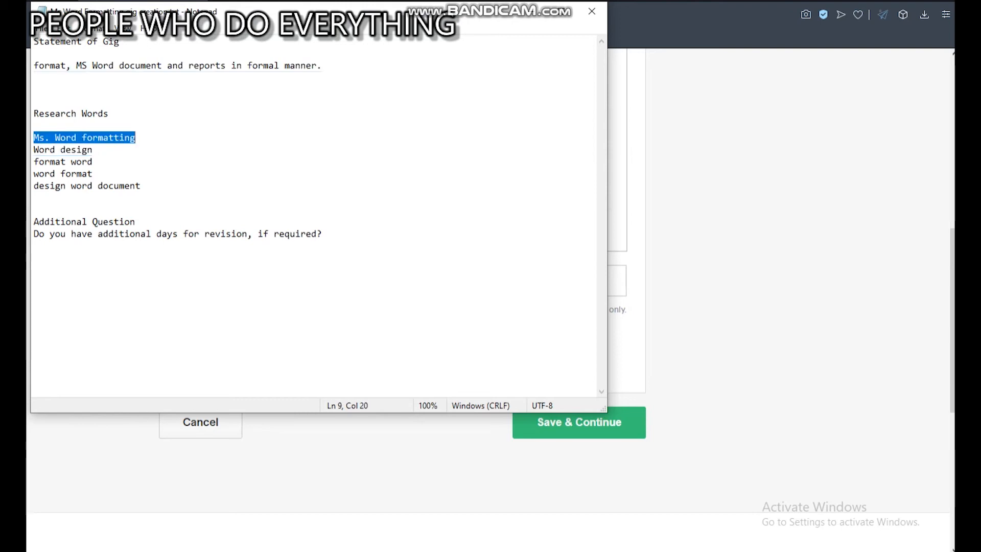
{"action": "key", "text": "alt+Tab"}
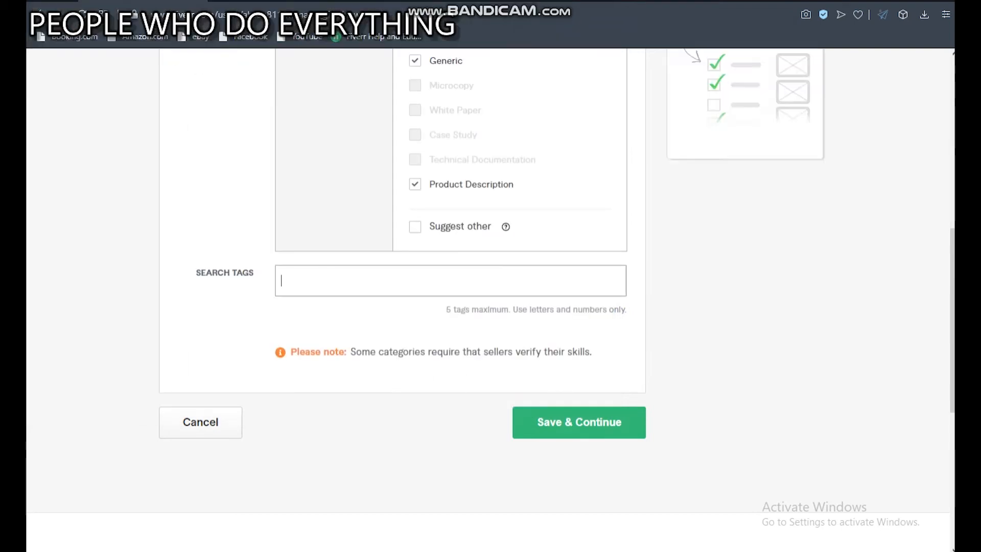
{"action": "key", "text": "ctrl+v"}
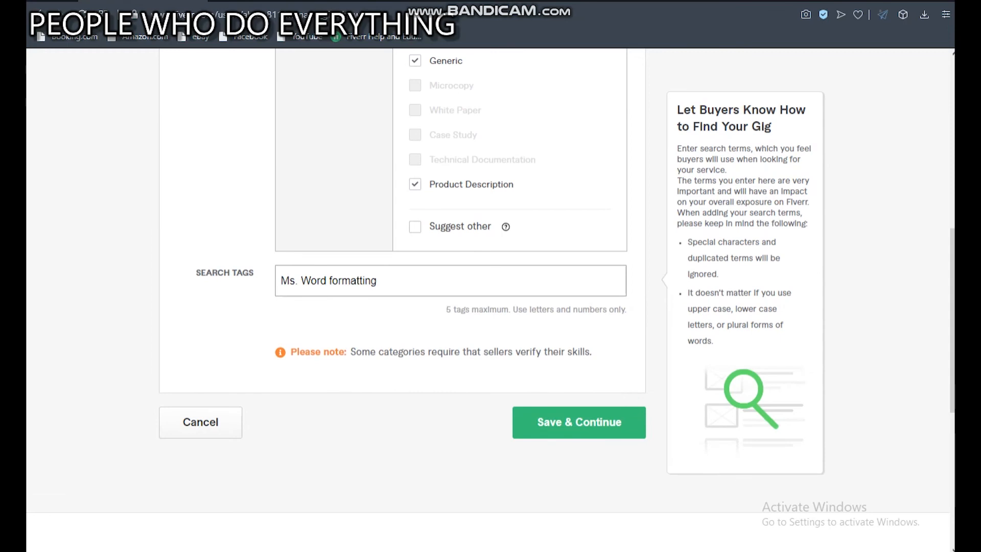
{"action": "key", "text": "Return"}
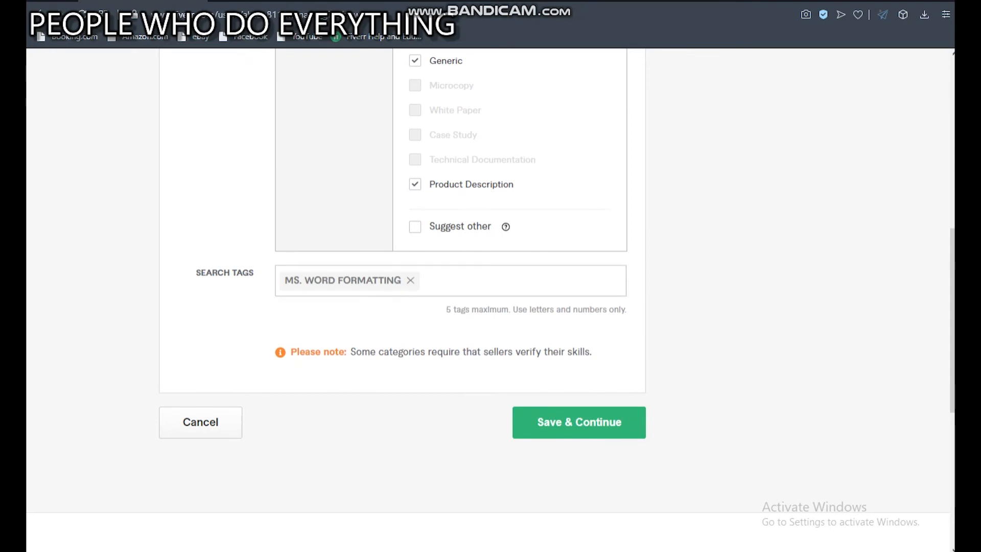
Copy "Word design" from the notes and add it as the second search tag.
{"action": "key", "text": "alt+Tab"}
{"action": "key", "text": "Down"}
{"action": "key", "text": "shift+Home"}
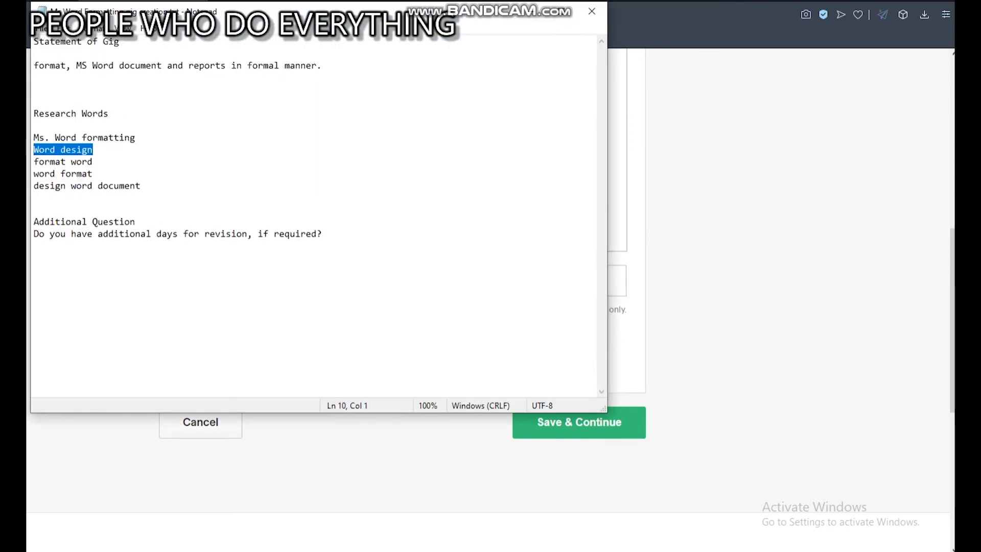
{"action": "key", "text": "alt+Tab"}
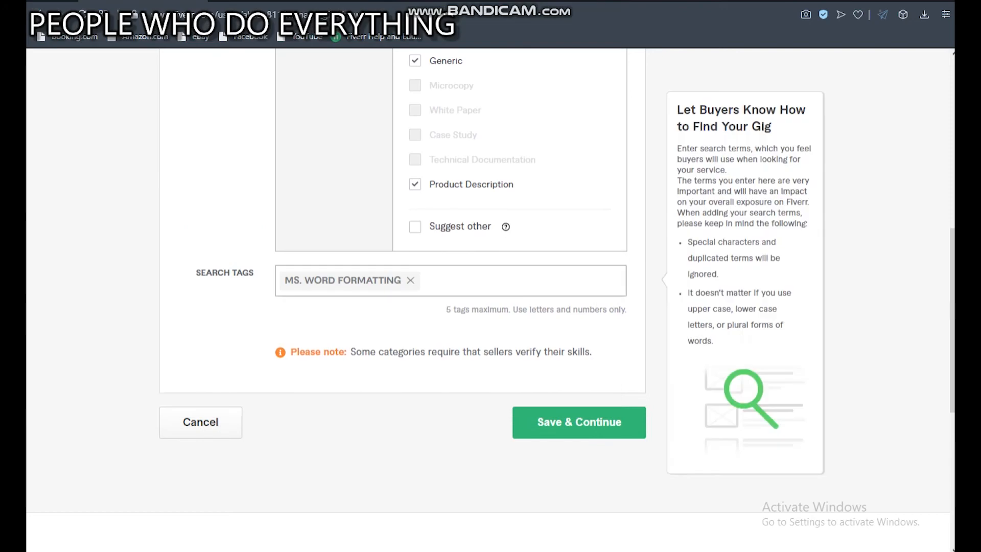
{"action": "type", "text": "Word design"}
{"action": "key", "text": "Return"}
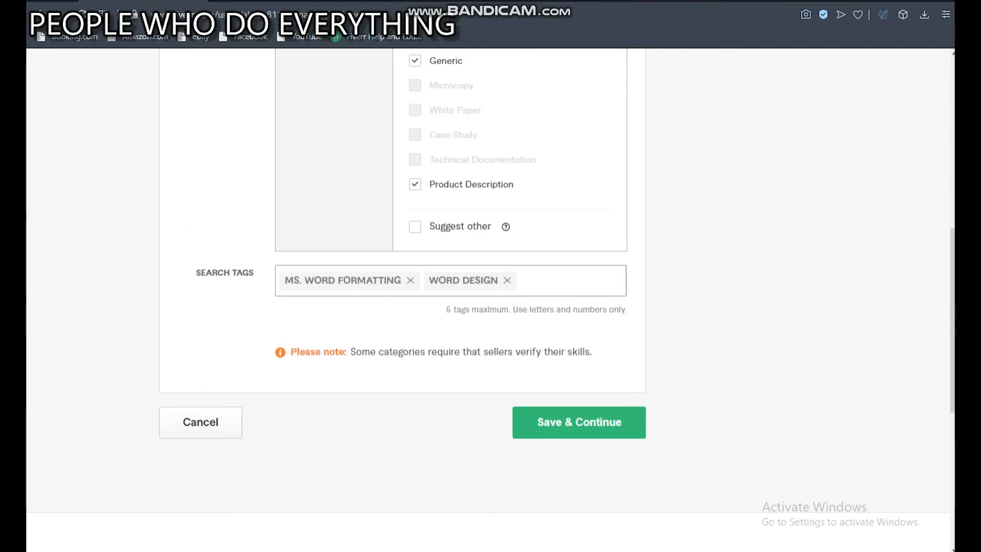
Copy "format word" from the notes and add it as the third search tag.
{"action": "key", "text": "alt+Tab"}
{"action": "left_click_drag", "start_coordinate": [94, 162], "coordinate": [33, 162]}
{"action": "key", "text": "ctrl+c"}
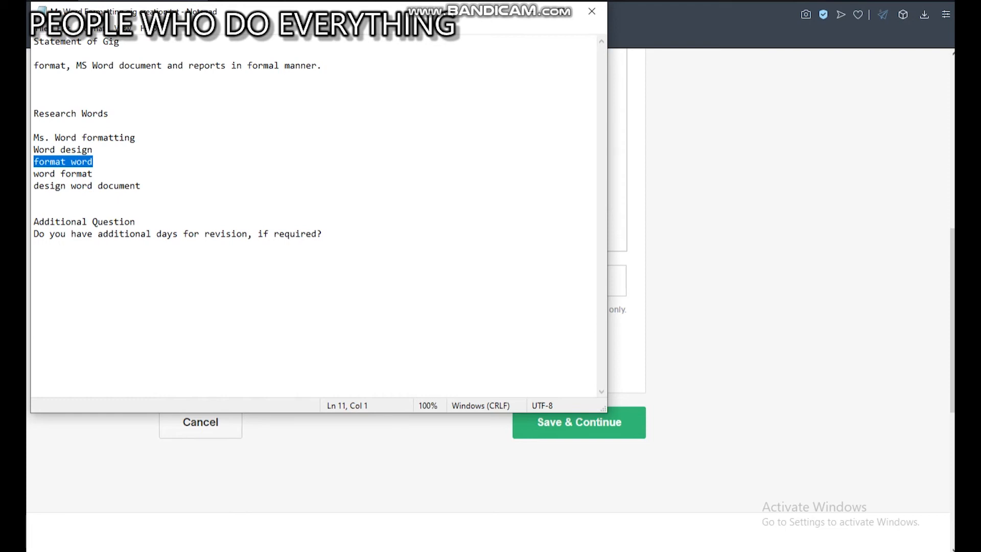
{"action": "key", "text": "alt+Tab"}
{"action": "key", "text": "ctrl+v"}
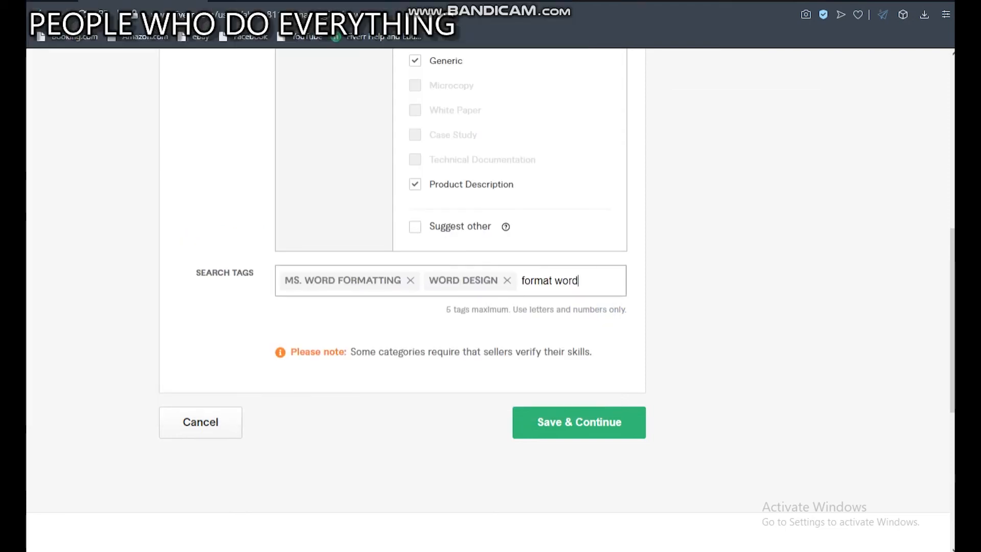
{"action": "key", "text": "Return"}
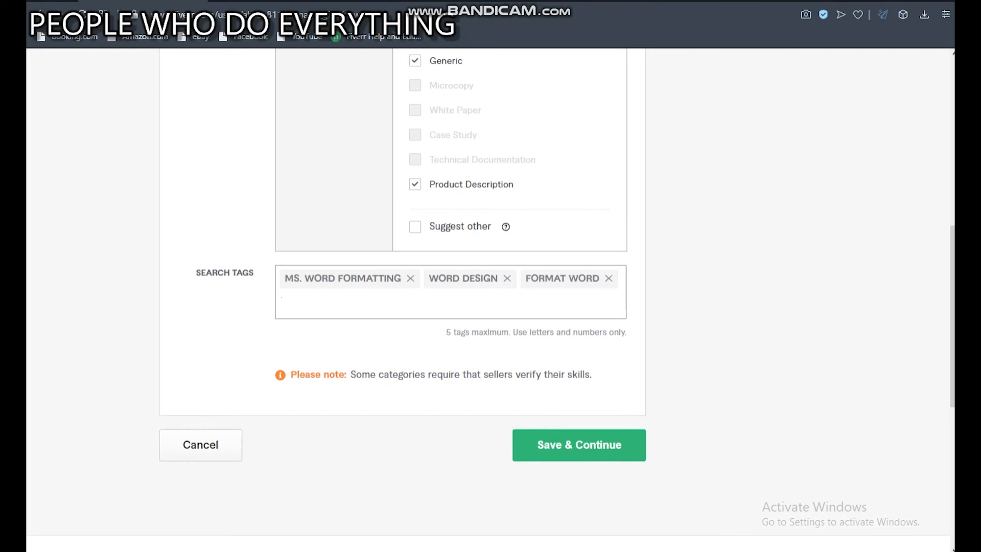
Copy "word format" from the notes and add it as the fourth search tag.
{"action": "key", "text": "alt+Tab"}
{"action": "left_click_drag", "start_coordinate": [93, 173], "coordinate": [34, 173]}
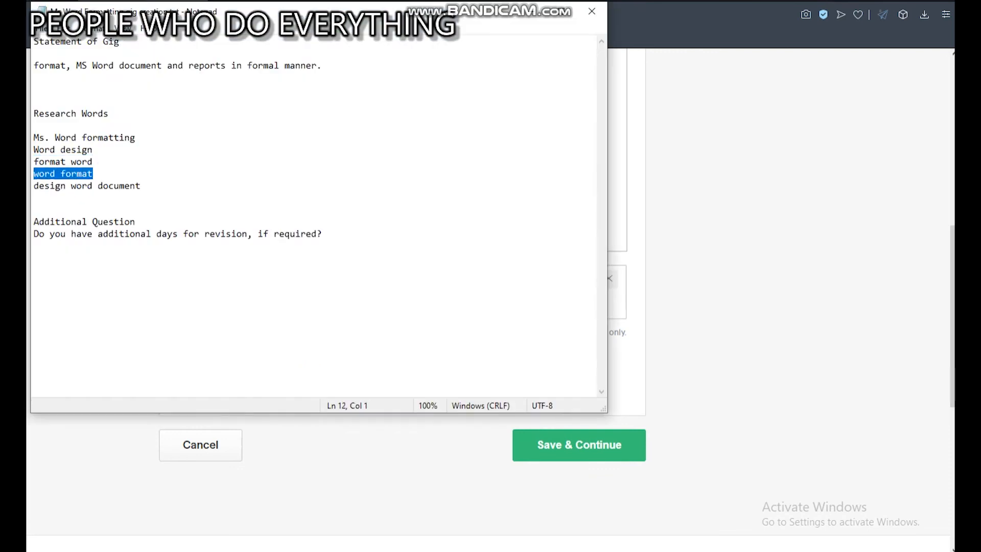
{"action": "key", "text": "ctrl+c"}
{"action": "key", "text": "alt+Tab"}
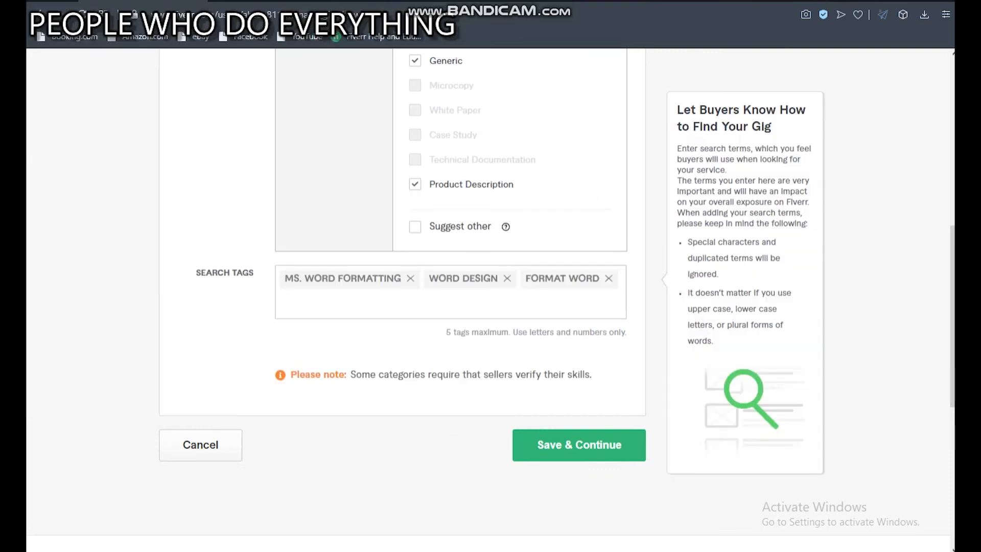
{"action": "key", "text": "ctrl+v"}
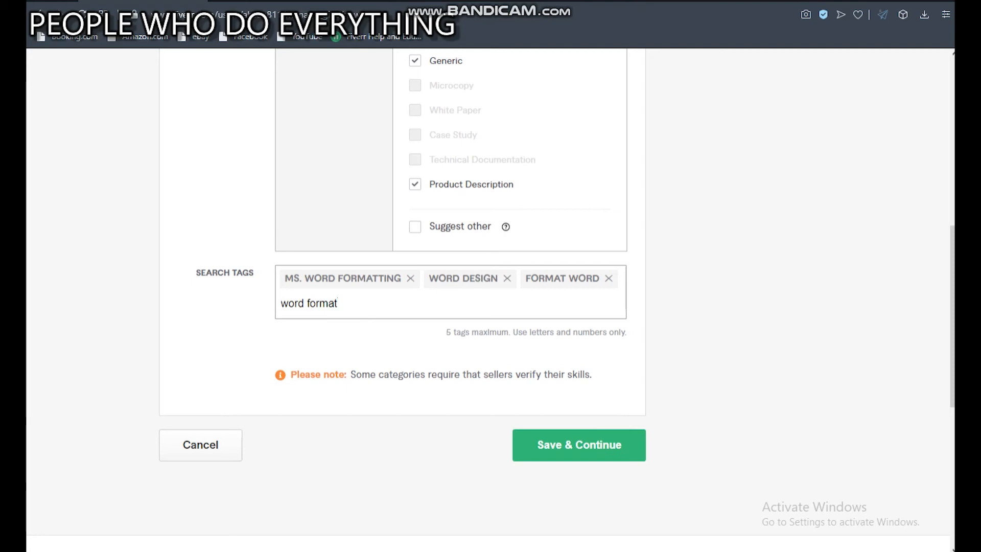
{"action": "key", "text": "Return"}
Add "design word document" from the notes as the fifth search tag and try to save the gig overview.
{"action": "key", "text": "alt+Tab"}
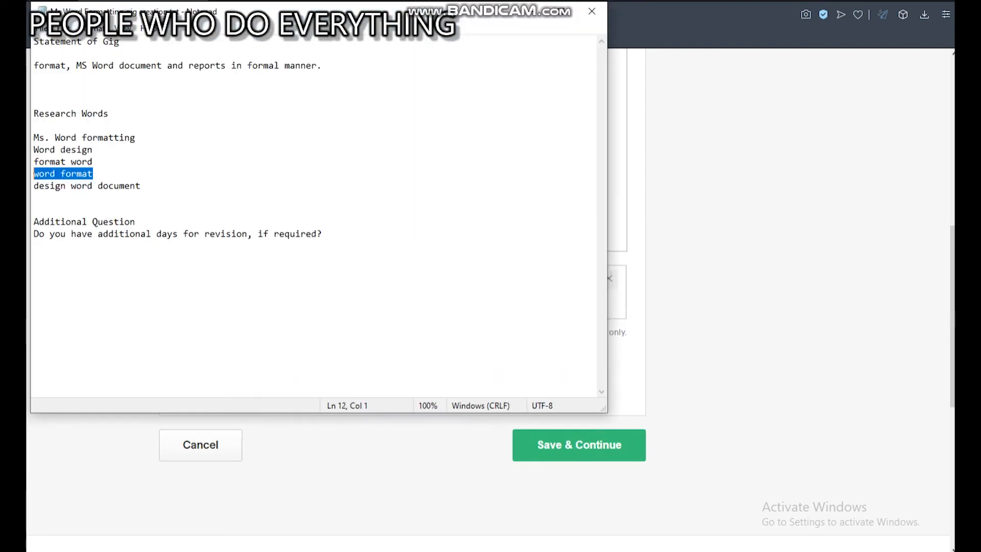
{"action": "left_click_drag", "start_coordinate": [141, 186], "coordinate": [33, 186]}
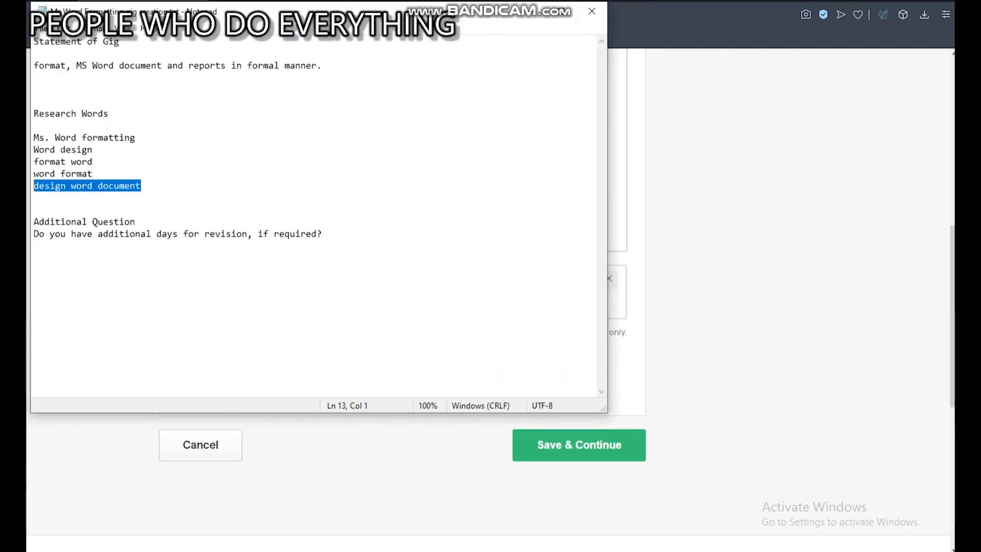
{"action": "key", "text": "ctrl+c"}
{"action": "key", "text": "alt+Tab"}
{"action": "key", "text": "ctrl+v"}
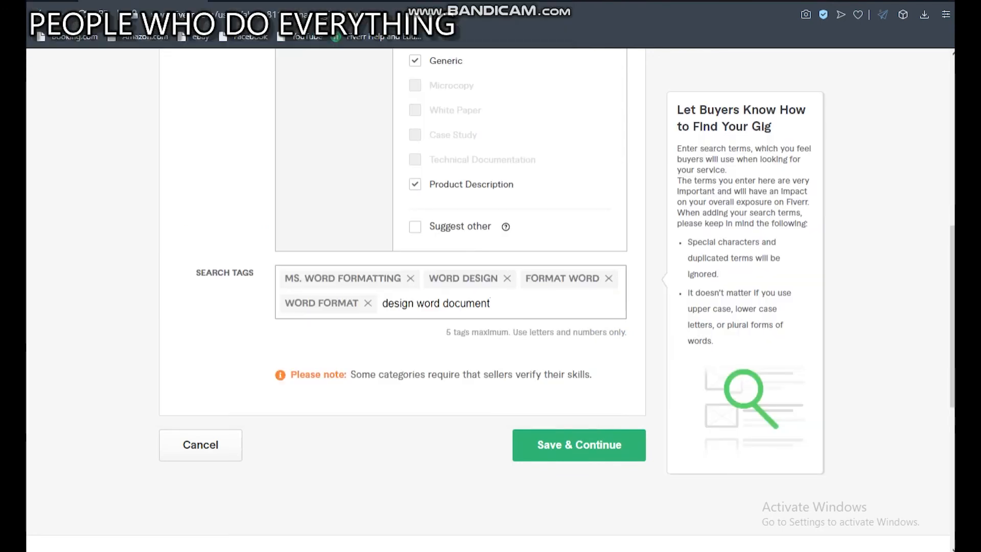
{"action": "key", "text": "Return"}
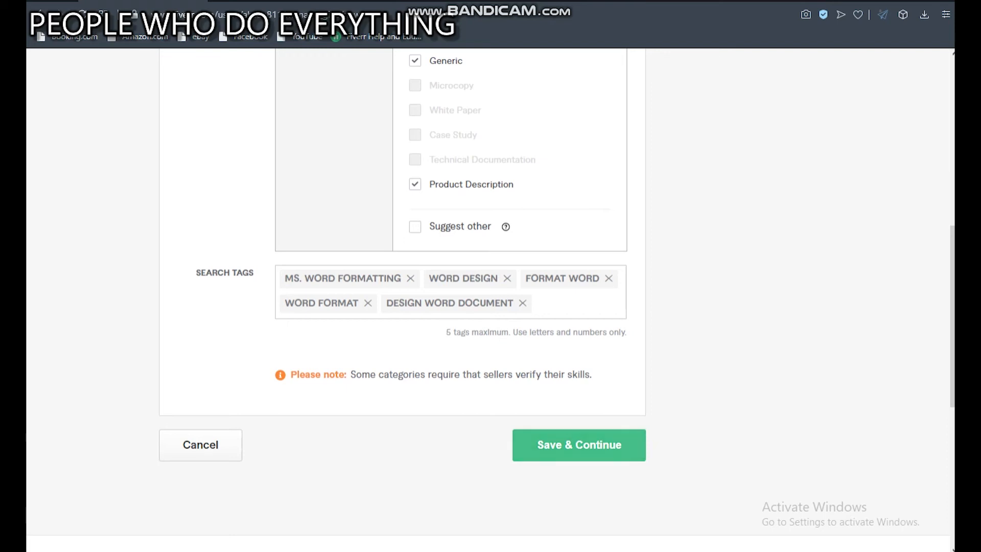
{"action": "left_click", "coordinate": [578, 445]}
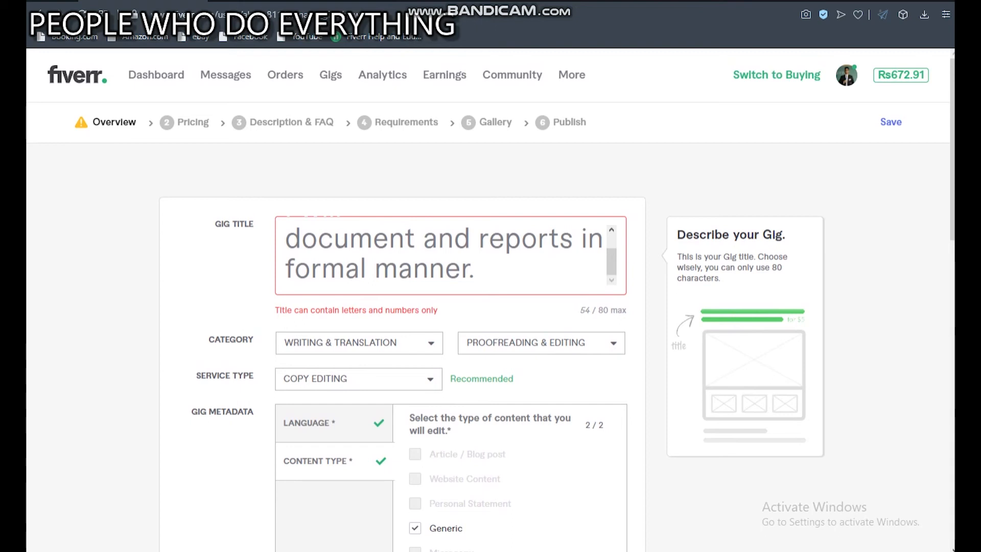
Remove the comma after "format" and the final period from the gig title.
{"action": "scroll", "coordinate": [446, 254], "scroll_direction": "up", "scroll_amount": 1}
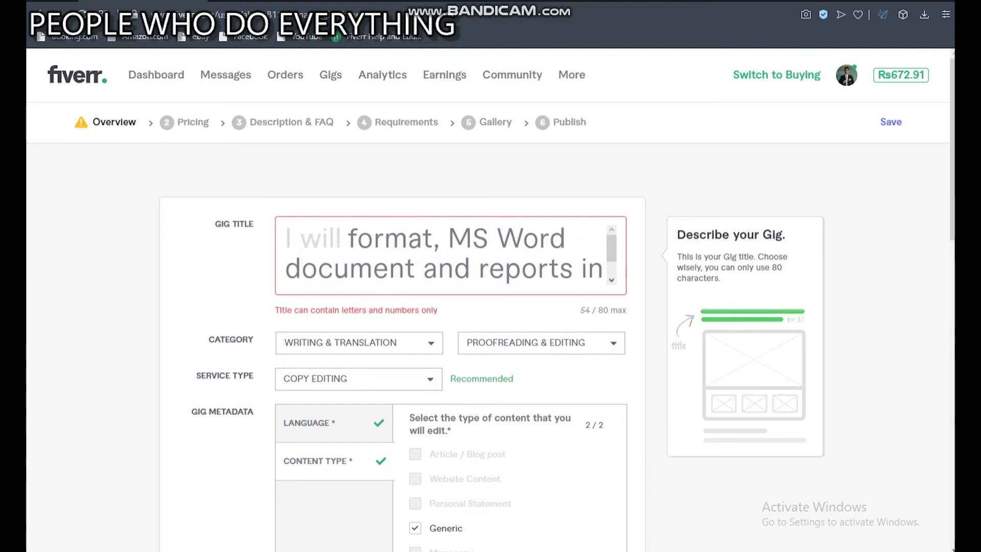
{"action": "left_click", "coordinate": [440, 239]}
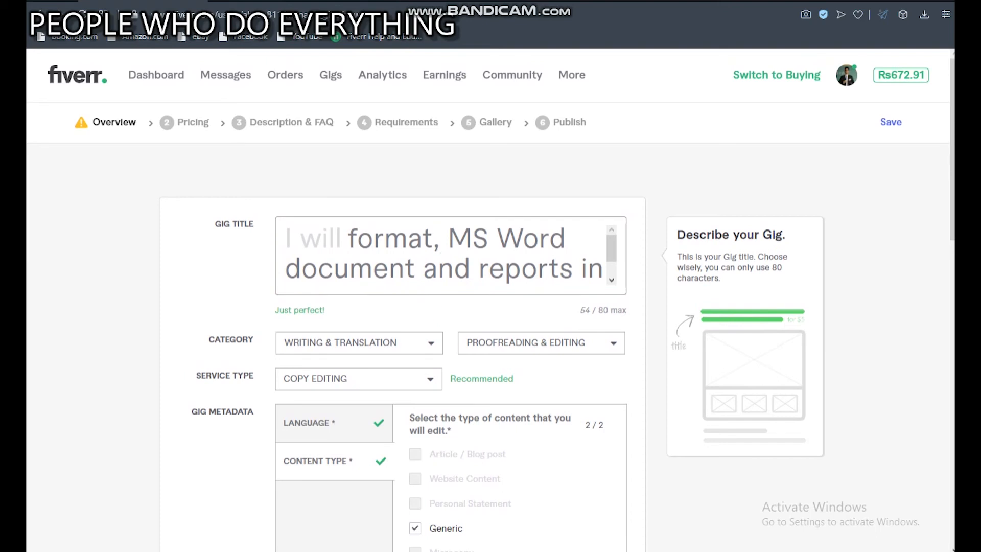
{"action": "key", "text": "BackSpace"}
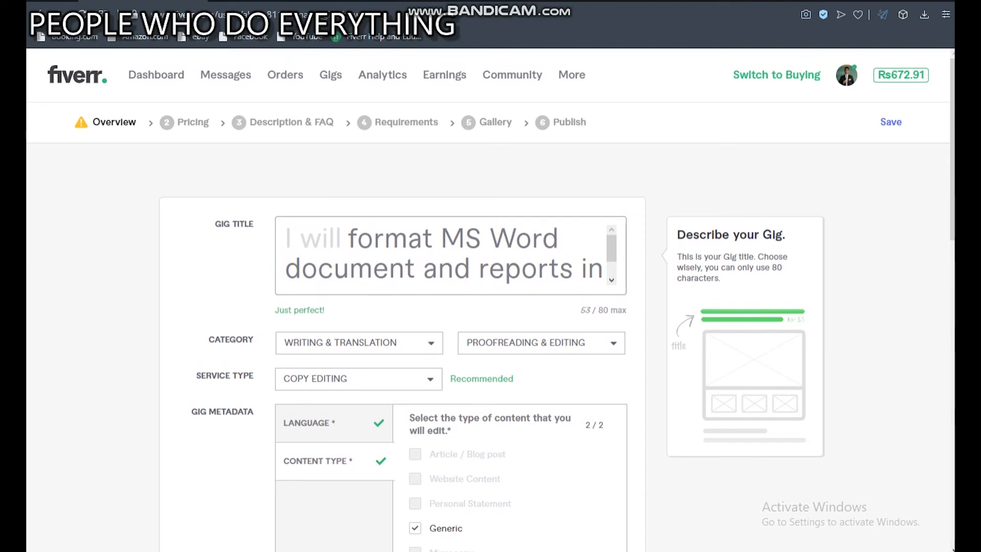
{"action": "scroll", "coordinate": [487, 302], "scroll_direction": "down", "scroll_amount": 4}
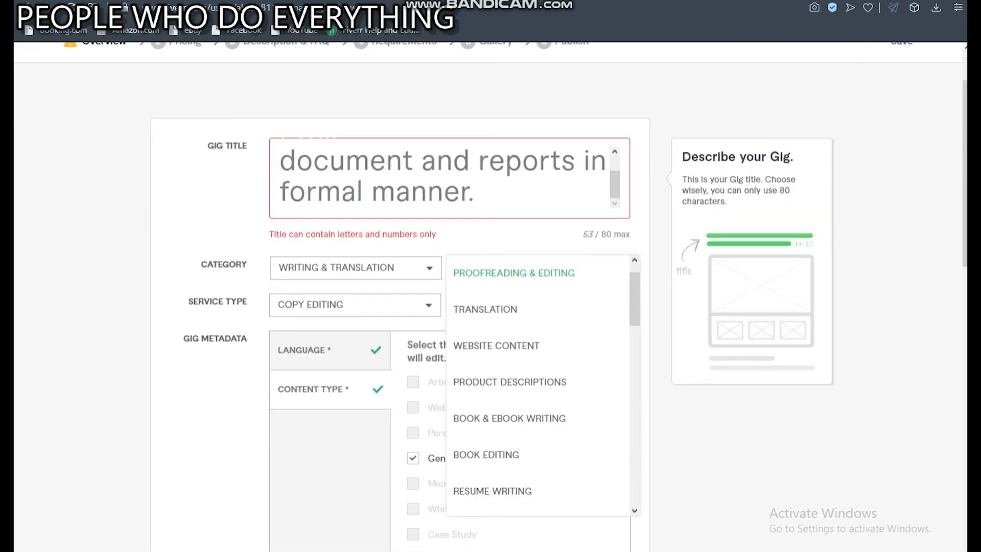
{"action": "left_click", "coordinate": [479, 193]}
{"action": "key", "text": "BackSpace"}
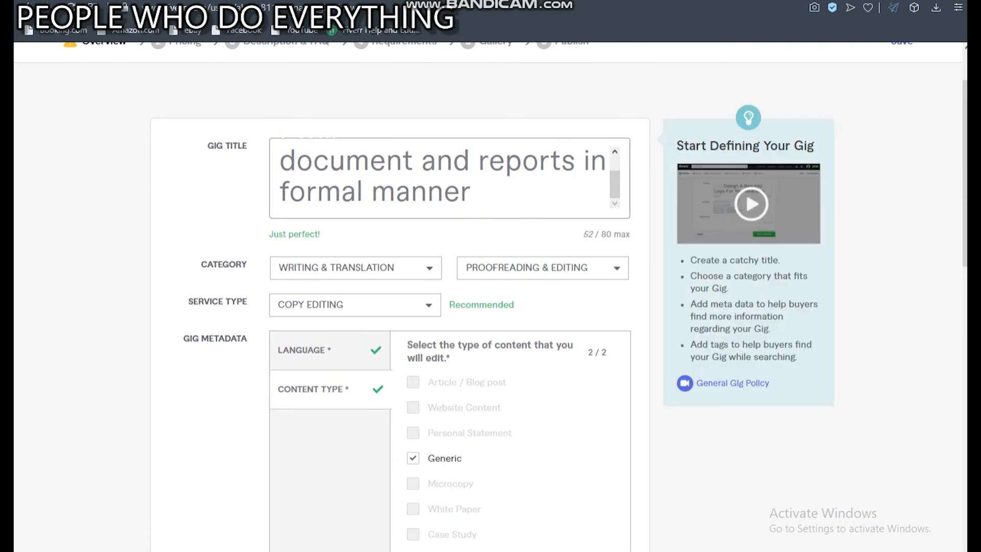
Save the gig overview, continue to Scope & Pricing and look through the Basic package's fields.
{"action": "scroll", "coordinate": [488, 296], "scroll_direction": "down", "scroll_amount": 10}
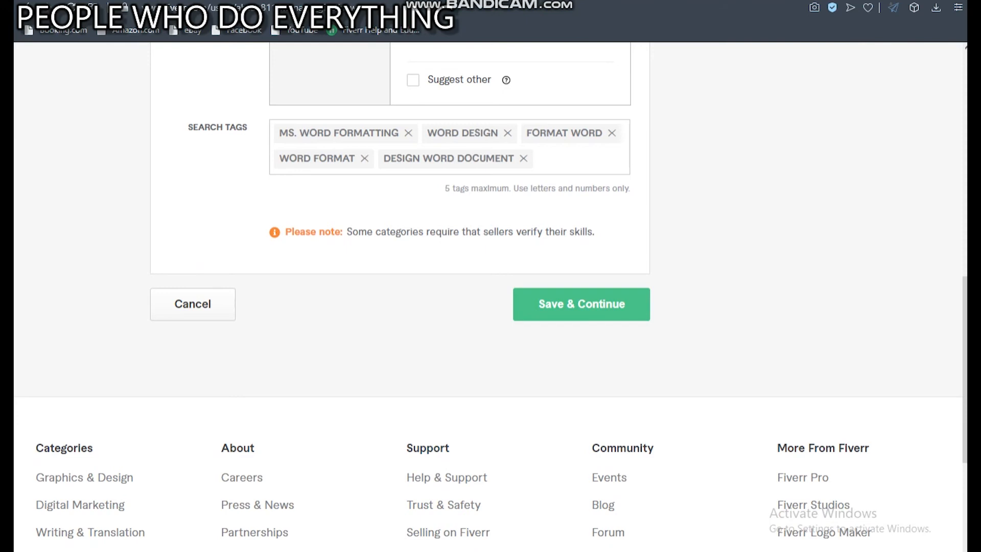
{"action": "left_click", "coordinate": [581, 304]}
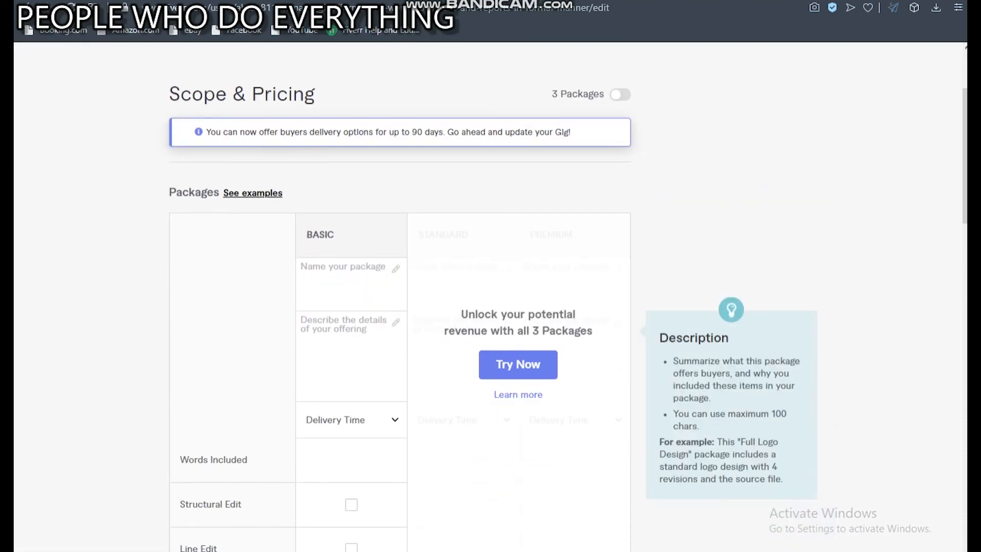
{"action": "scroll", "coordinate": [352, 355], "scroll_direction": "down", "scroll_amount": 4}
{"action": "scroll", "coordinate": [351, 284], "scroll_direction": "down", "scroll_amount": 3}
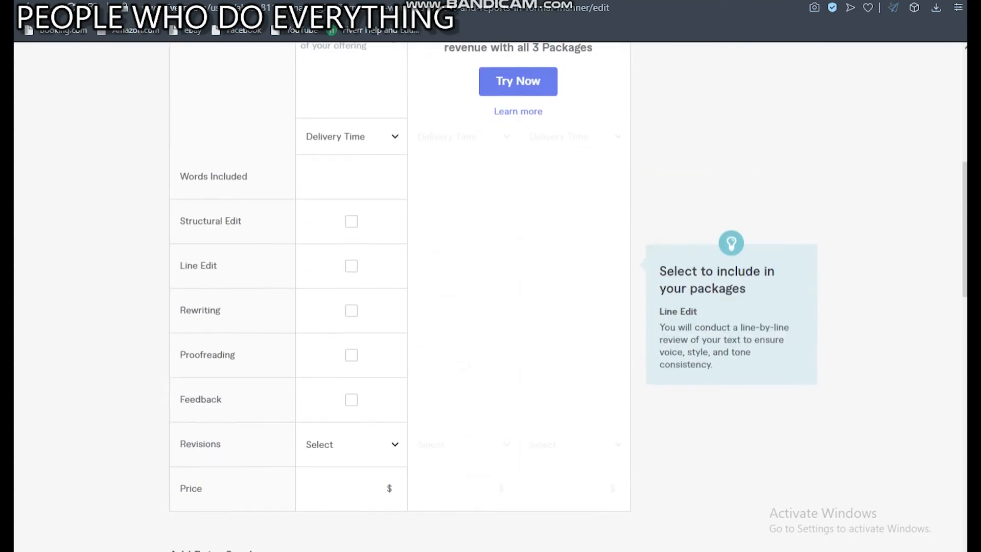
{"action": "scroll", "coordinate": [352, 283], "scroll_direction": "up", "scroll_amount": 3}
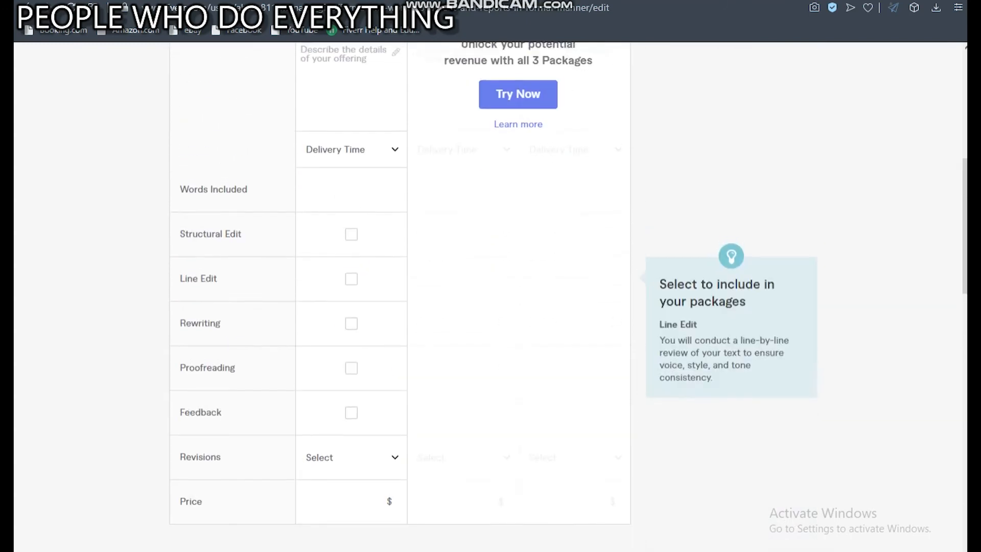
Name the Basic package "Lets Go Package".
{"action": "scroll", "coordinate": [351, 284], "scroll_direction": "up", "scroll_amount": 4}
{"action": "scroll", "coordinate": [352, 284], "scroll_direction": "down", "scroll_amount": 7}
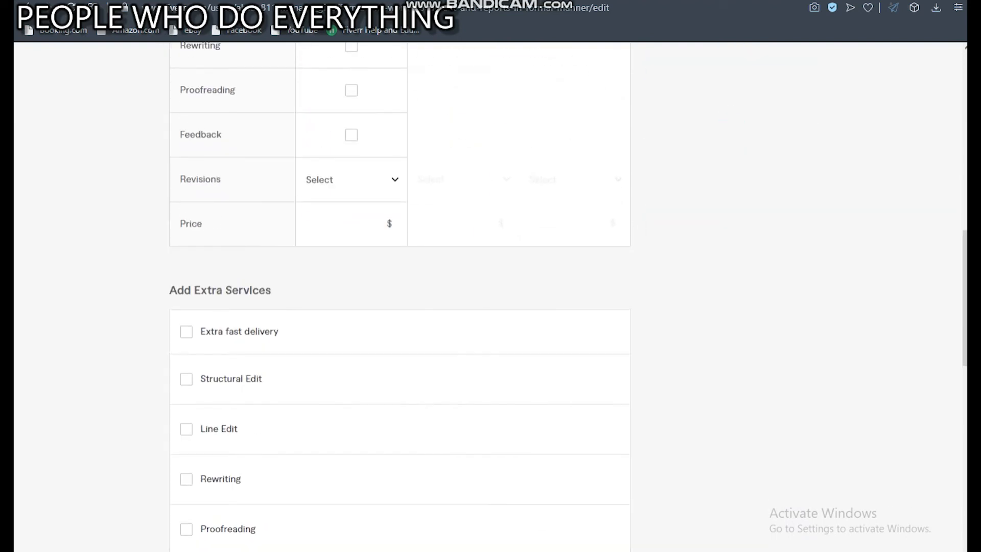
{"action": "scroll", "coordinate": [352, 283], "scroll_direction": "up", "scroll_amount": 7}
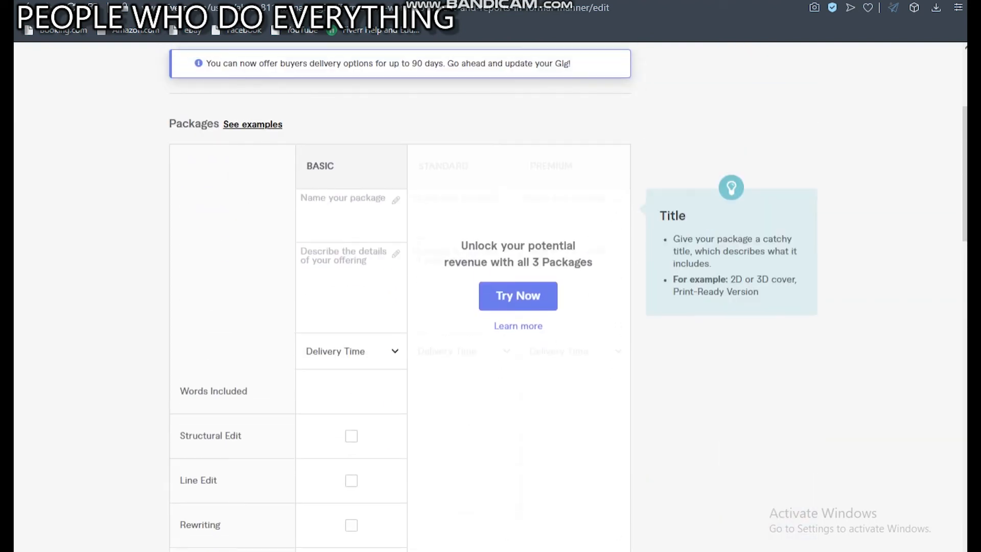
{"action": "left_click", "coordinate": [351, 214]}
{"action": "type", "text": "Lets go"}
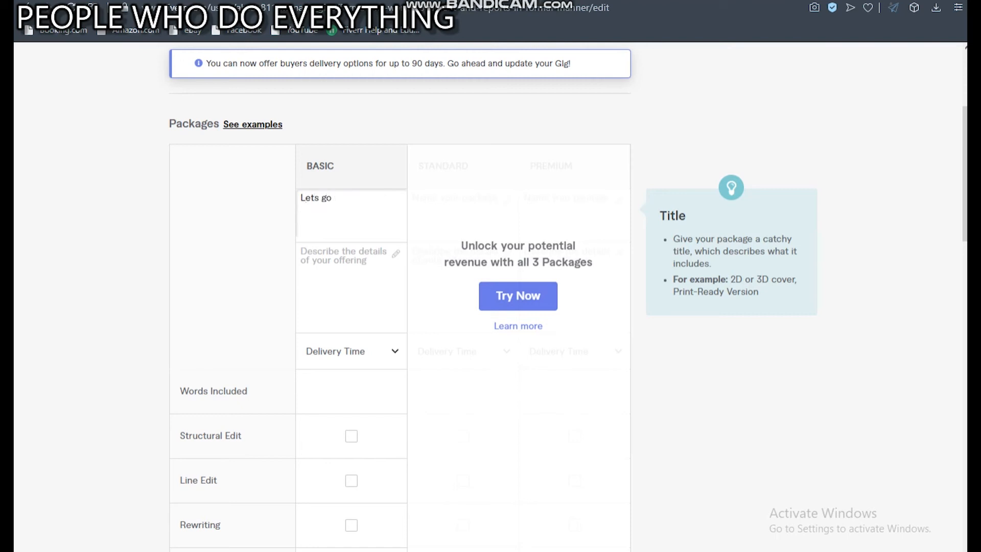
{"action": "type", "text": " package"}
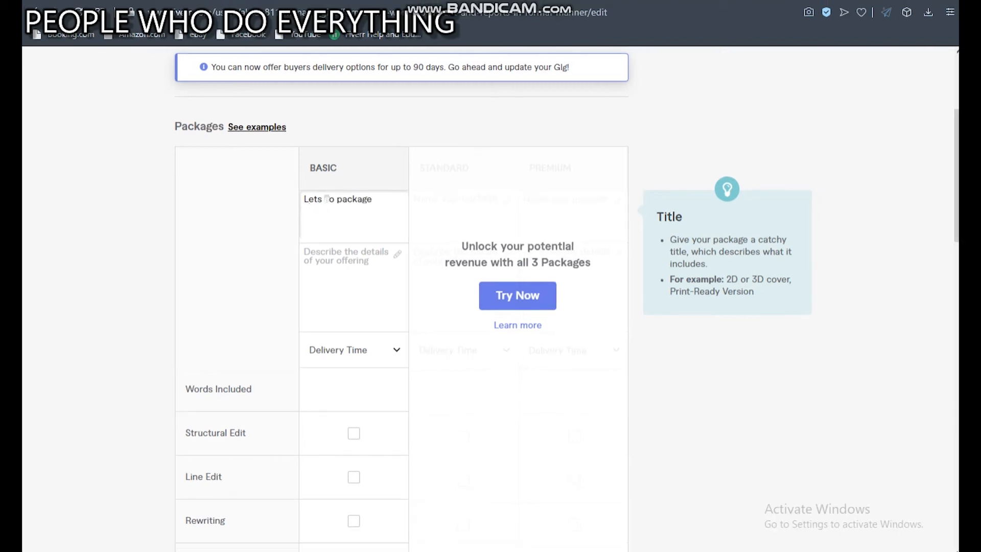
{"action": "key", "text": "Tab"}
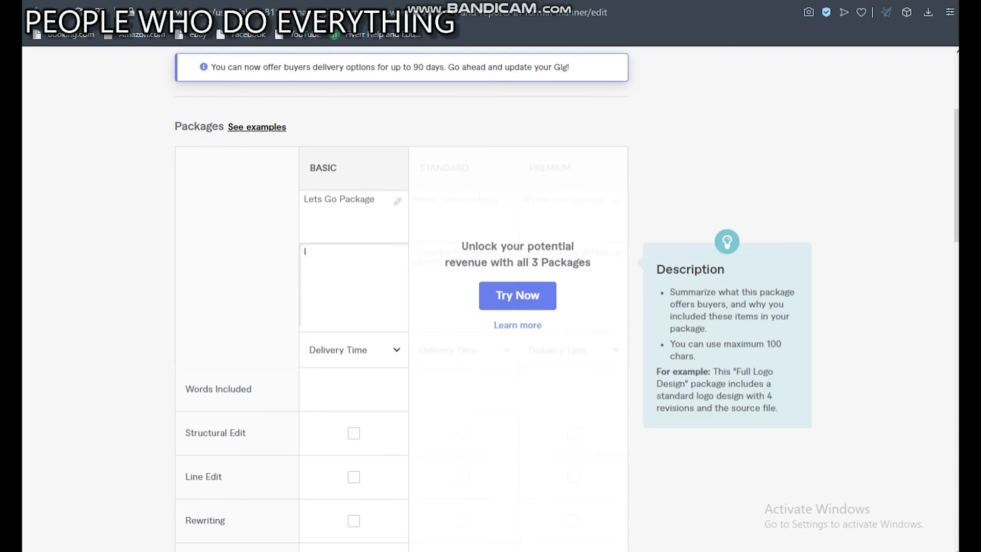
Describe the Basic package as "Designing and formatting the Word Document.".
{"action": "type", "text": "Designing and formating the "}
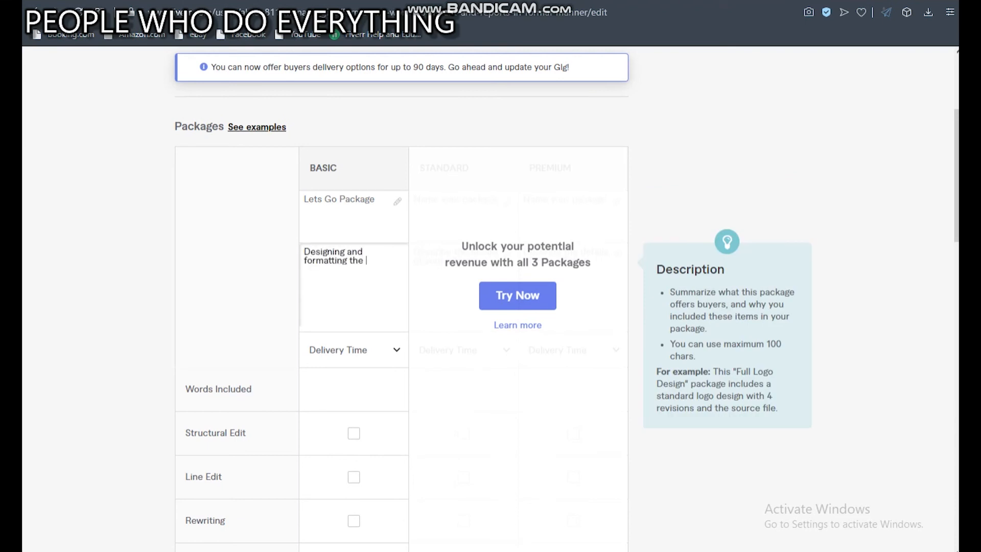
{"action": "type", "text": "Word Document and"}
{"action": "key", "text": "BackSpace"}
{"action": "key", "text": "BackSpace"}
{"action": "key", "text": "BackSpace"}
{"action": "key", "text": "BackSpace"}
{"action": "type", "text": "."}
{"action": "key", "text": "Tab"}
Set the Basic package's delivery time to 3 days.
{"action": "left_click", "coordinate": [356, 348]}
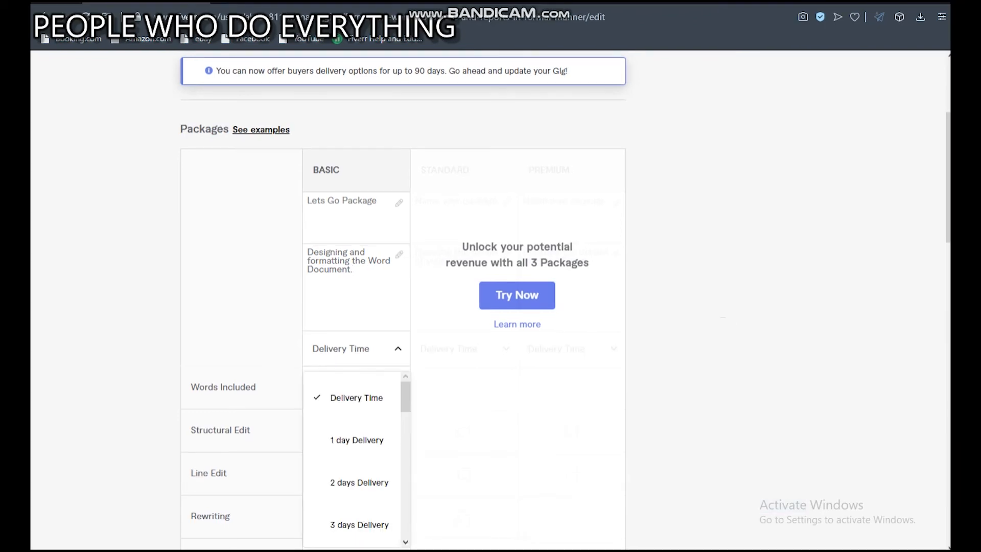
{"action": "scroll", "coordinate": [490, 301], "scroll_direction": "down", "scroll_amount": 2}
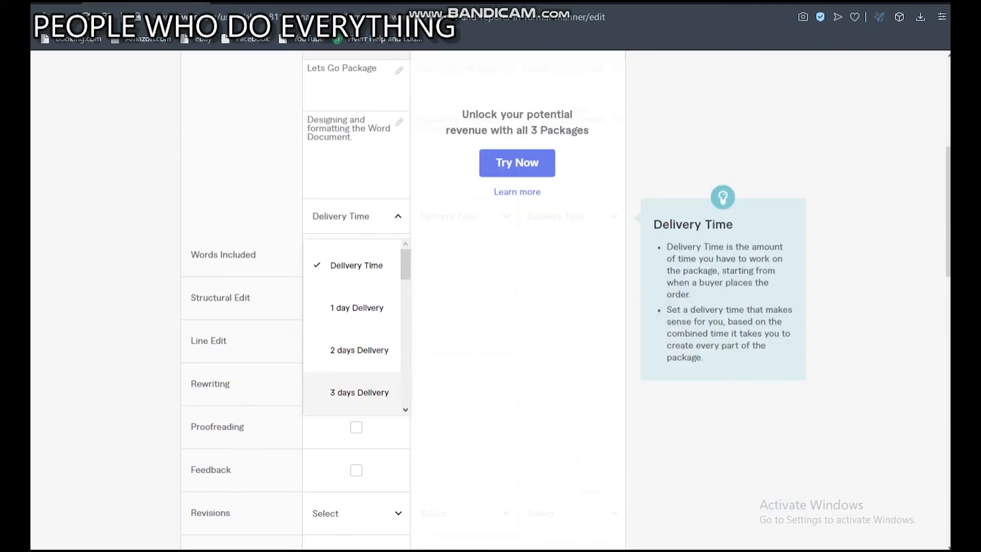
{"action": "left_click", "coordinate": [359, 394]}
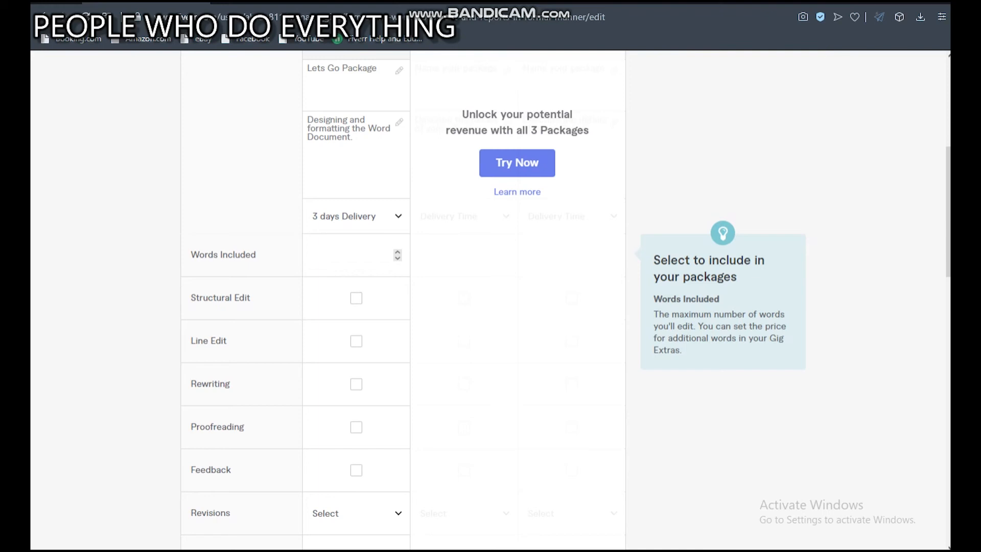
Set the number of words included in the Basic package to 500.
{"action": "left_click", "coordinate": [397, 258]}
{"action": "left_click", "coordinate": [397, 258]}
{"action": "left_click", "coordinate": [398, 252]}
{"action": "left_click", "coordinate": [397, 252]}
{"action": "key", "text": "BackSpace"}
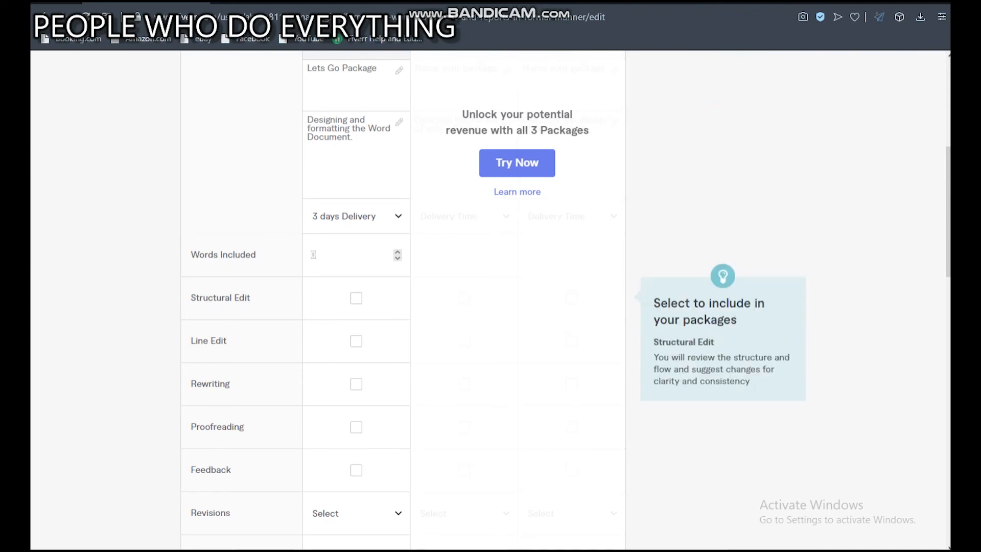
{"action": "scroll", "coordinate": [404, 301], "scroll_direction": "up", "scroll_amount": 2}
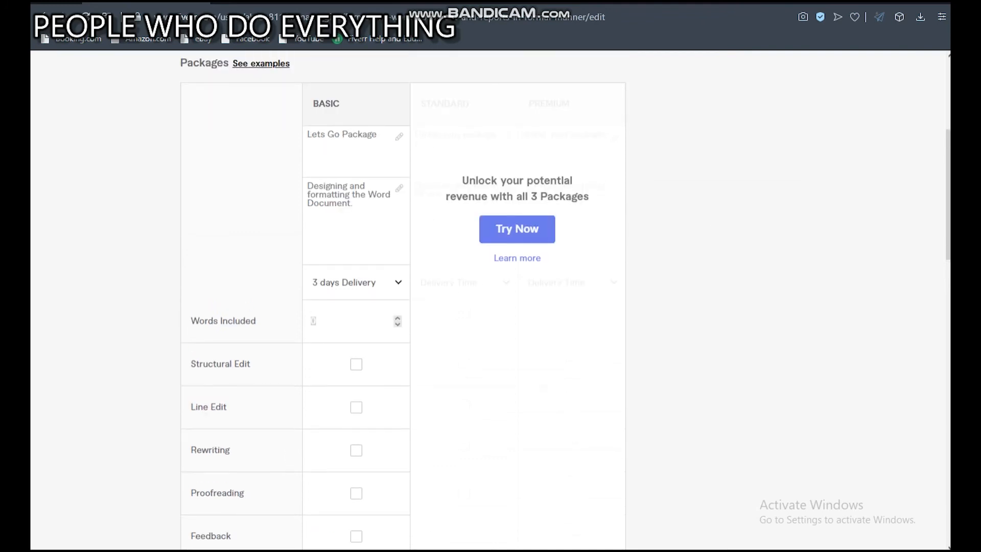
{"action": "type", "text": "500"}
{"action": "key", "text": "Tab"}
Include Structural Edit in the Basic package and set its revisions to 1.
{"action": "scroll", "coordinate": [404, 301], "scroll_direction": "down", "scroll_amount": 1}
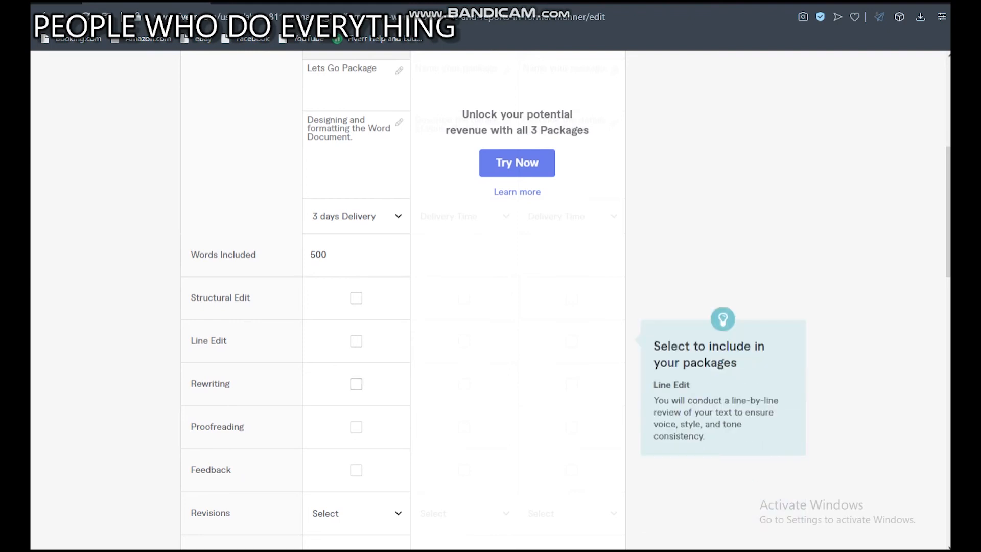
{"action": "scroll", "coordinate": [404, 301], "scroll_direction": "down", "scroll_amount": 1}
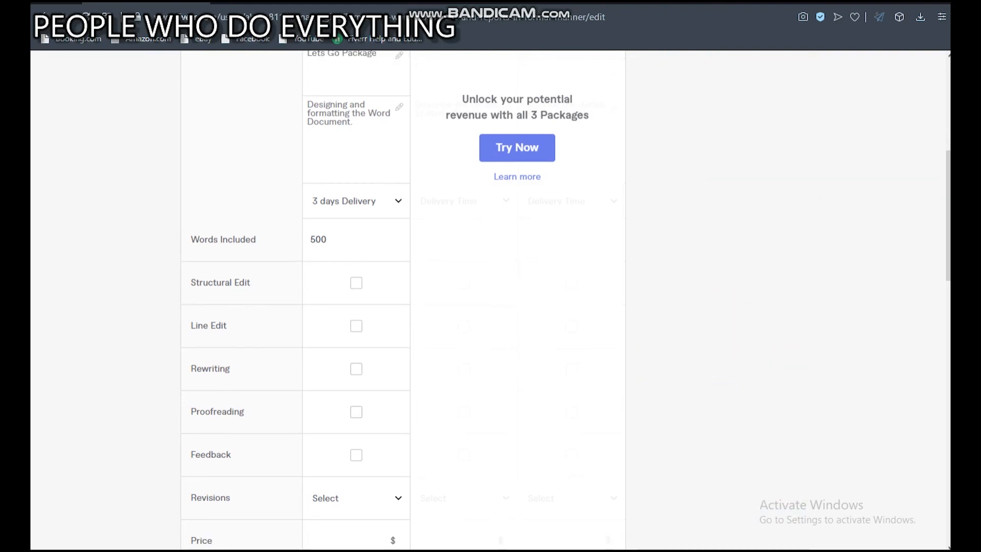
{"action": "scroll", "coordinate": [385, 296], "scroll_direction": "down", "scroll_amount": 1}
{"action": "left_click", "coordinate": [356, 231]}
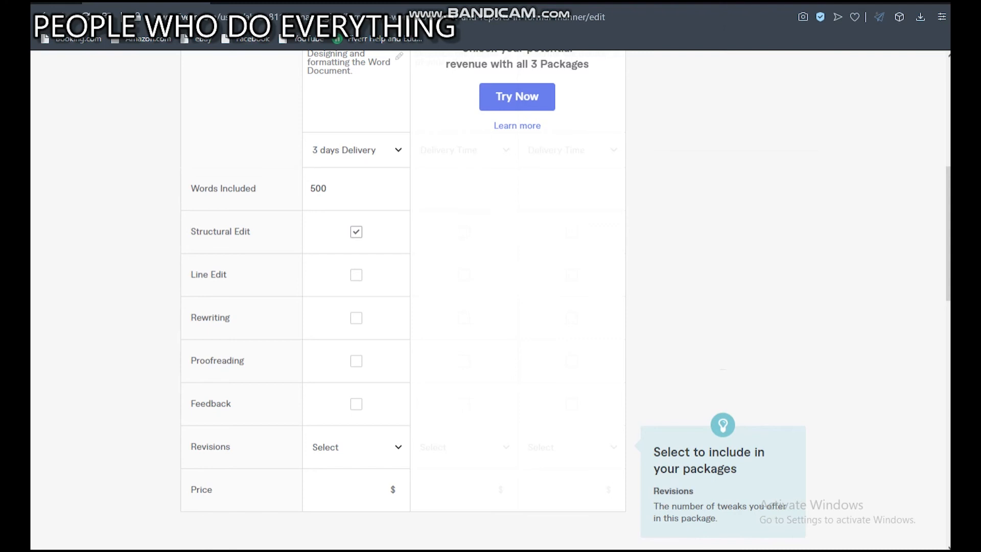
{"action": "left_click", "coordinate": [356, 447]}
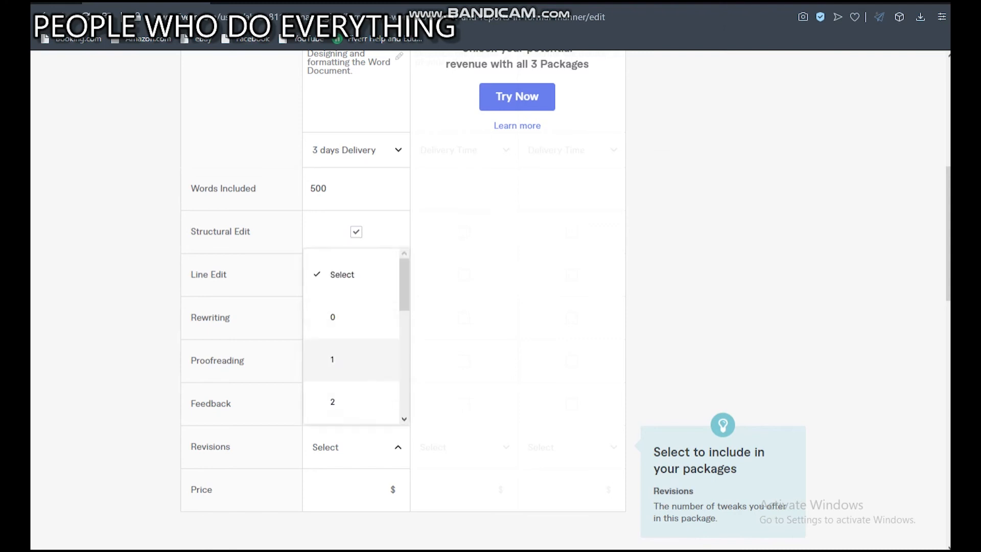
{"action": "left_click", "coordinate": [332, 359]}
Set the Basic package's price to $5 and review the package's entries.
{"action": "scroll", "coordinate": [403, 306], "scroll_direction": "down", "scroll_amount": 4}
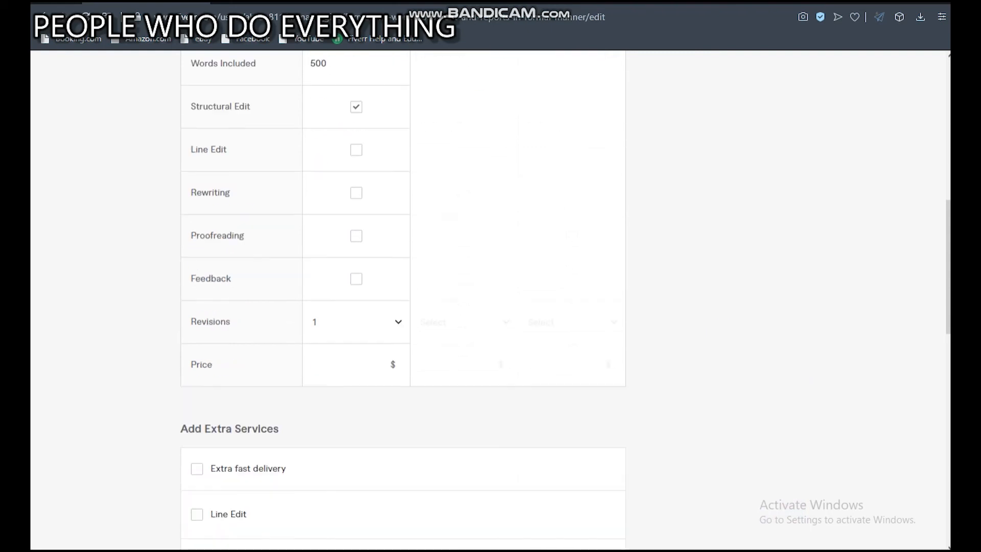
{"action": "scroll", "coordinate": [403, 306], "scroll_direction": "down", "scroll_amount": 3}
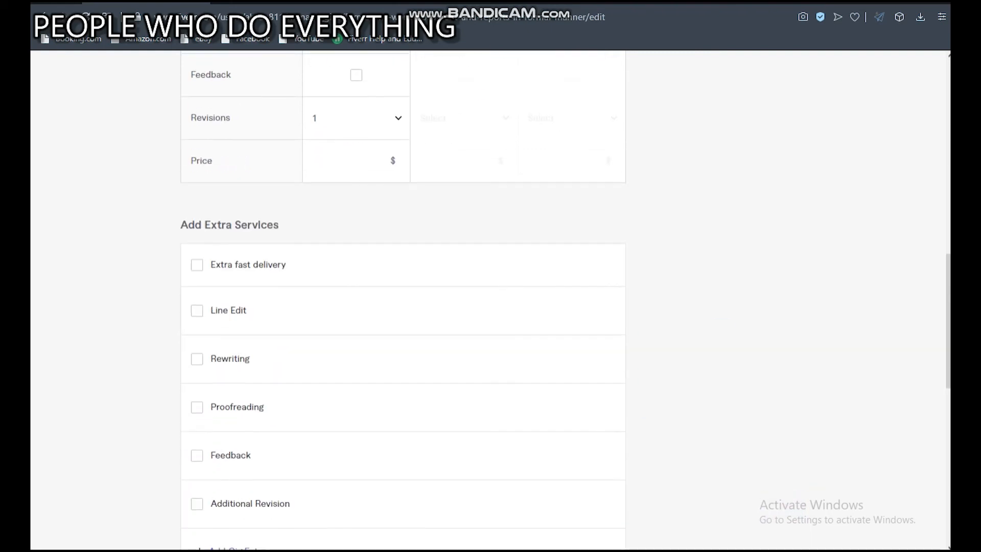
{"action": "scroll", "coordinate": [403, 307], "scroll_direction": "up", "scroll_amount": 1}
{"action": "left_click", "coordinate": [343, 225]}
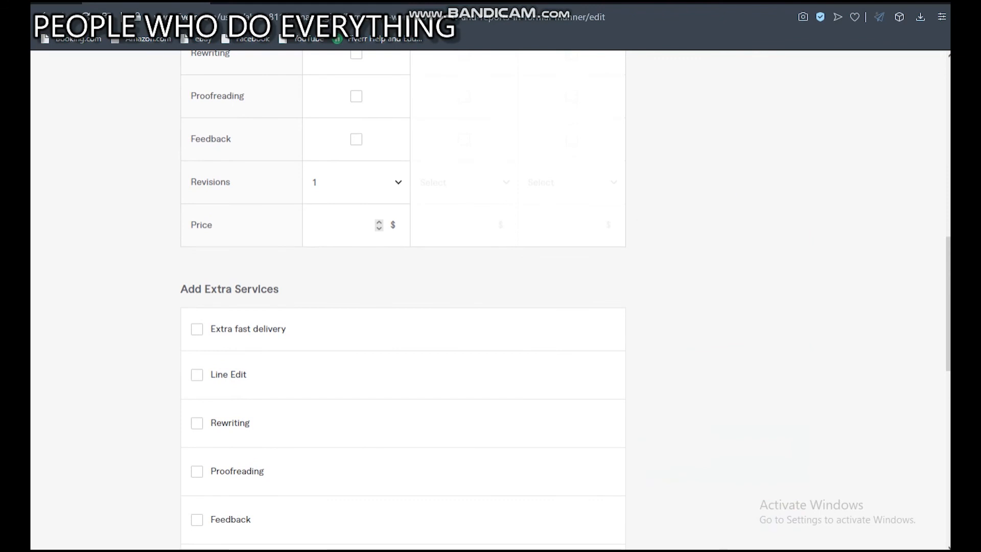
{"action": "type", "text": "5"}
{"action": "scroll", "coordinate": [403, 297], "scroll_direction": "up", "scroll_amount": 4}
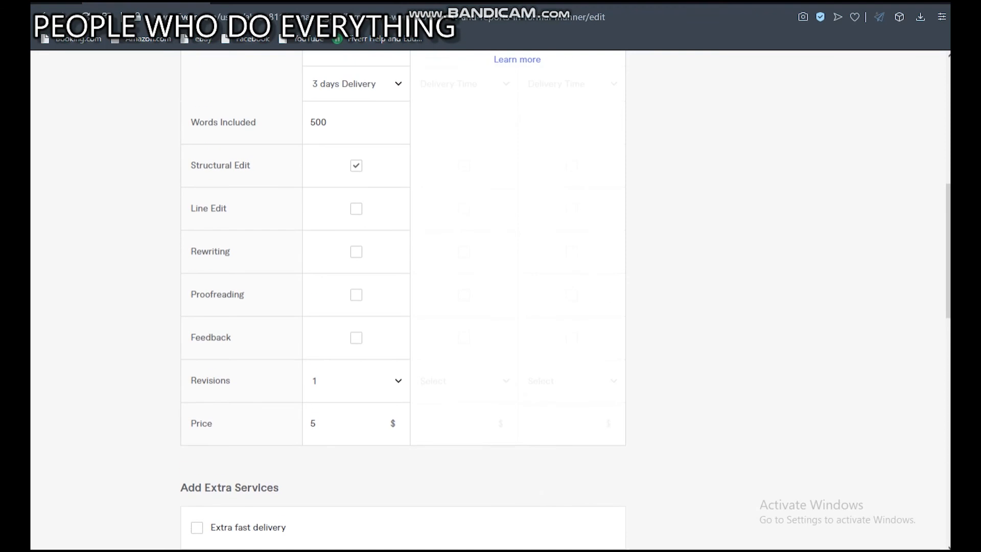
{"action": "scroll", "coordinate": [403, 297], "scroll_direction": "up", "scroll_amount": 1}
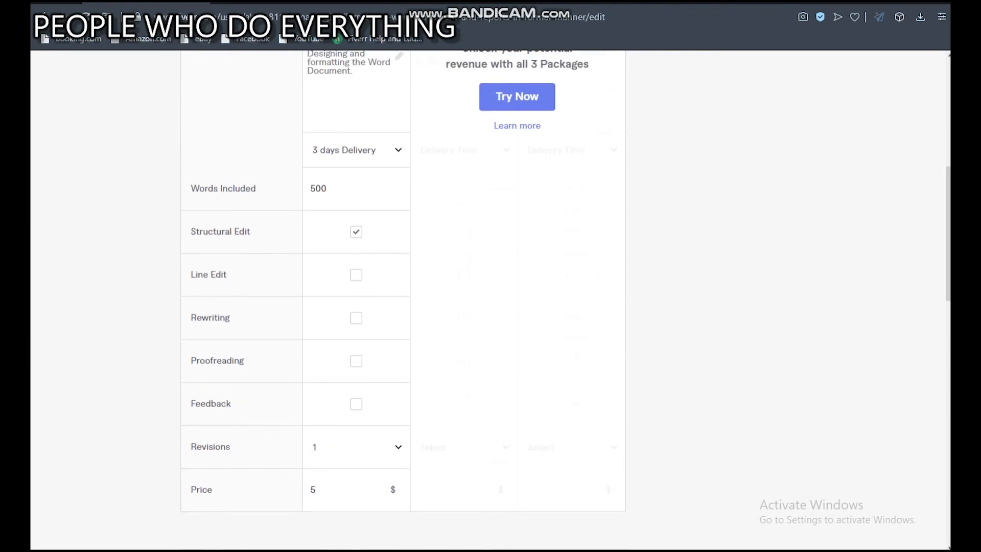
Add the Extra fast delivery service with delivery in 2 days for an extra $10.
{"action": "scroll", "coordinate": [403, 296], "scroll_direction": "down", "scroll_amount": 4}
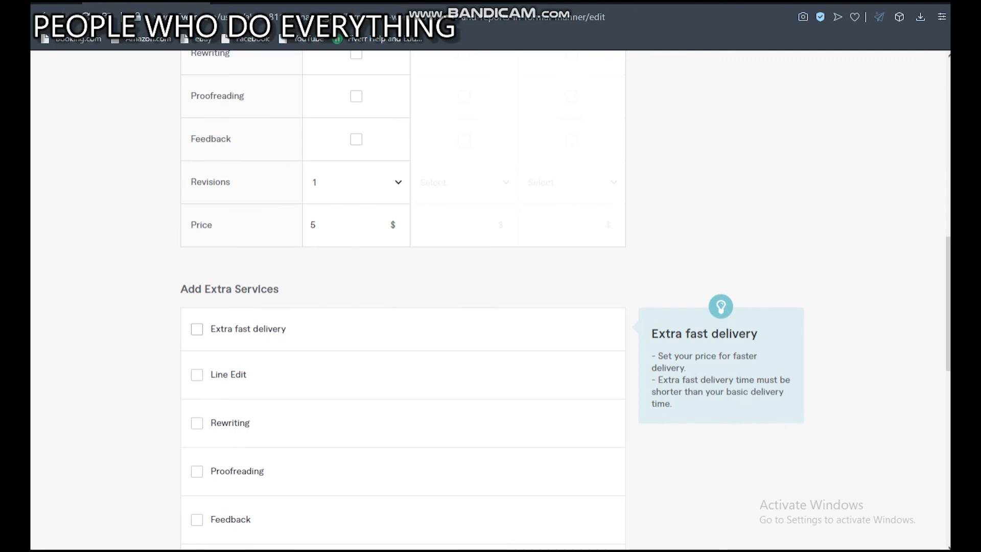
{"action": "scroll", "coordinate": [403, 297], "scroll_direction": "down", "scroll_amount": 2}
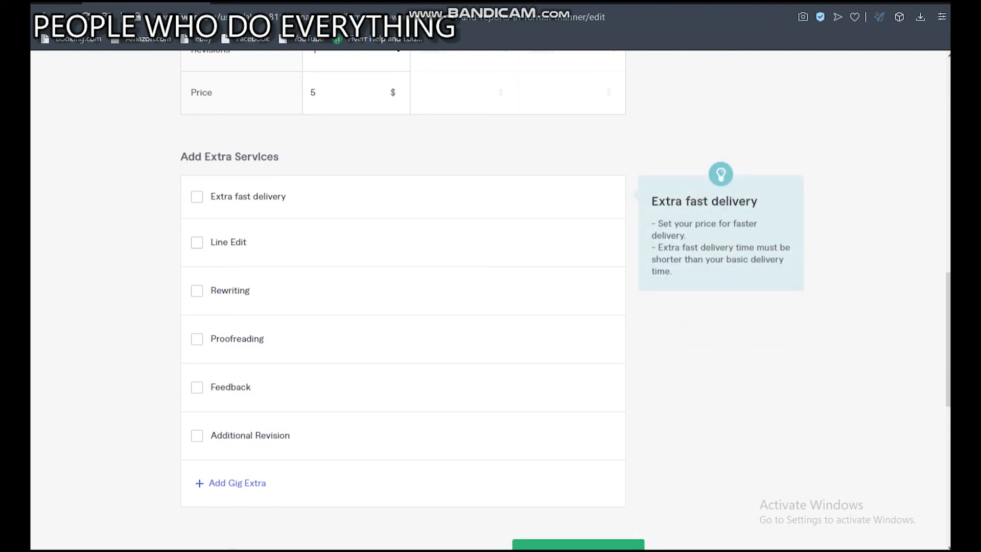
{"action": "left_click", "coordinate": [196, 197]}
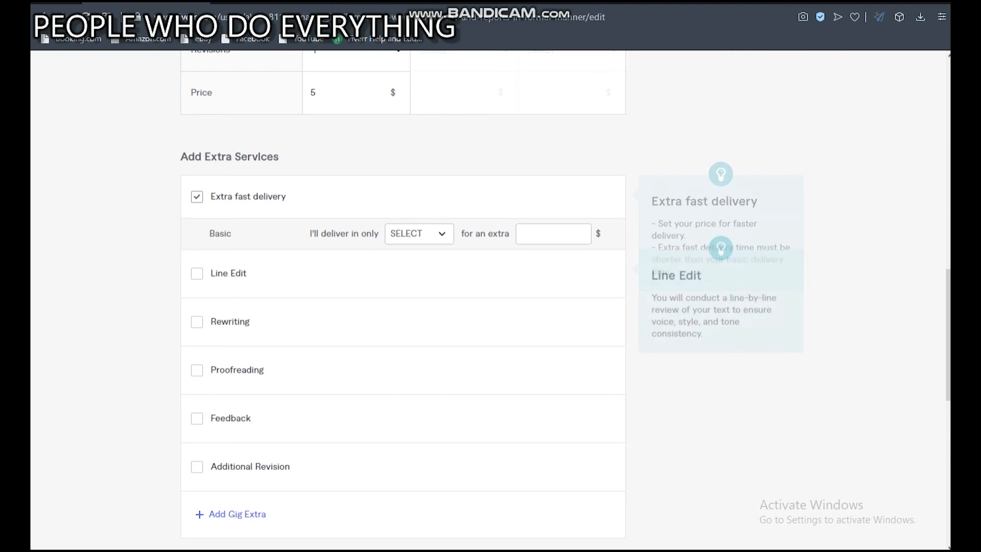
{"action": "left_click", "coordinate": [419, 234]}
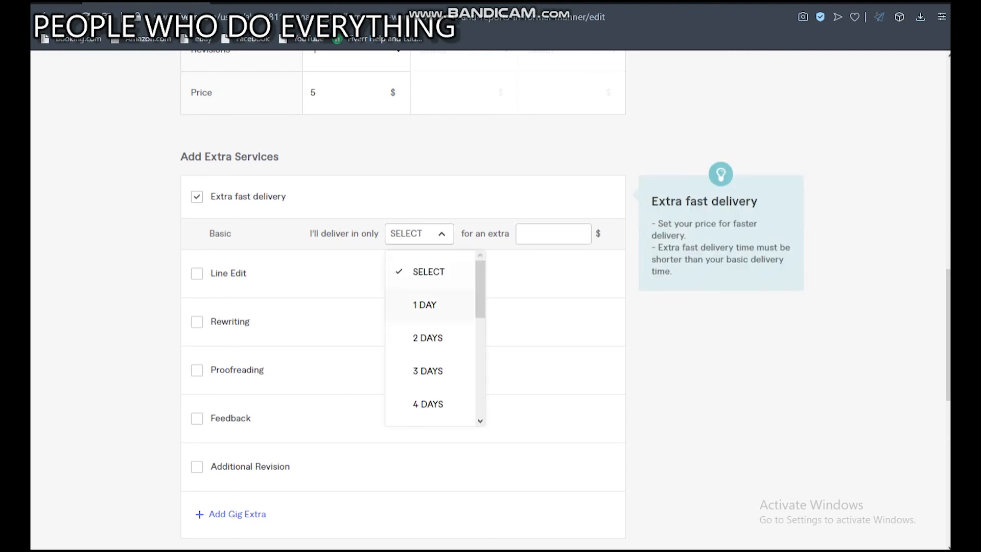
{"action": "left_click", "coordinate": [428, 337]}
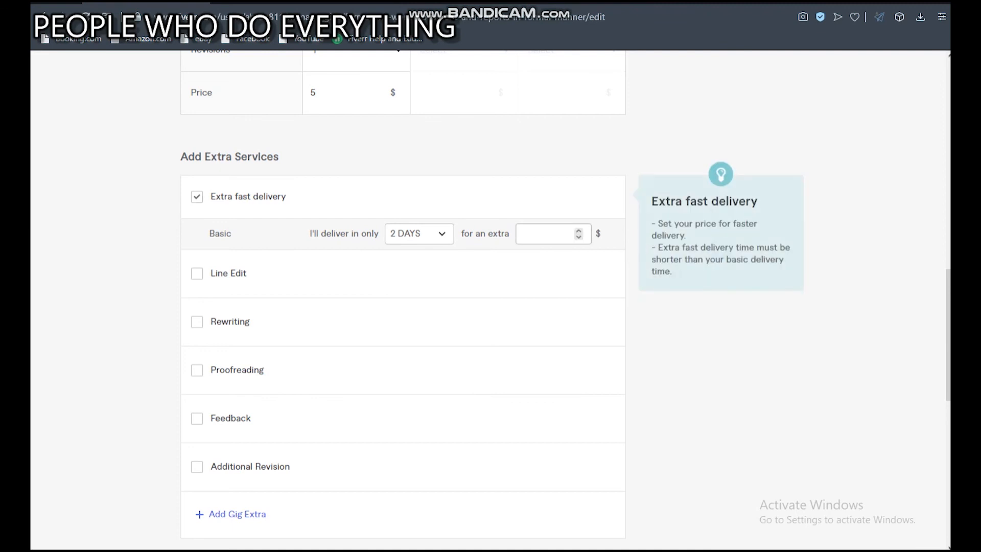
{"action": "left_click", "coordinate": [548, 234]}
{"action": "type", "text": "10"}
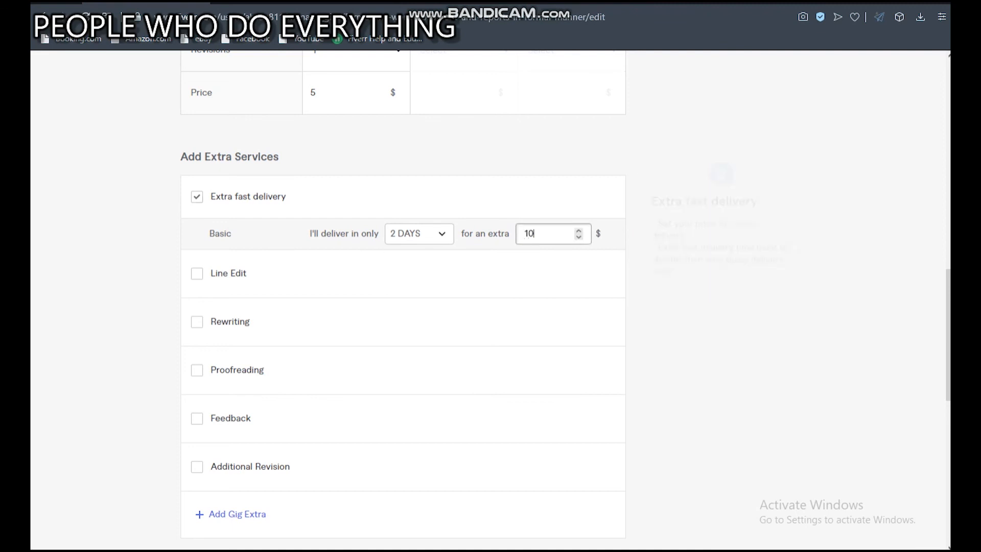
{"action": "left_click", "coordinate": [687, 251]}
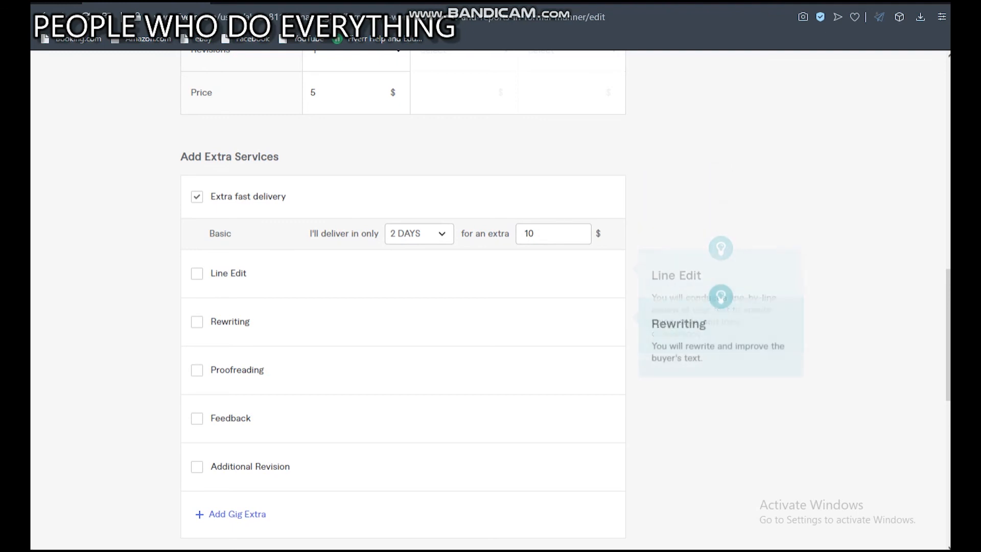
Save the gig's pricing and continue to Description & FAQ.
{"action": "scroll", "coordinate": [408, 369], "scroll_direction": "down", "scroll_amount": 1}
{"action": "scroll", "coordinate": [408, 354], "scroll_direction": "down", "scroll_amount": 2}
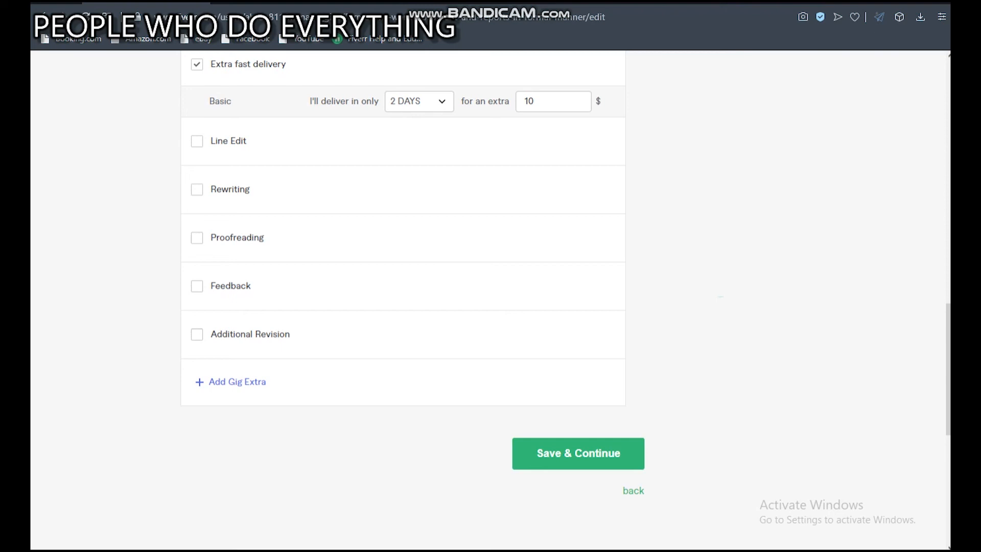
{"action": "left_click", "coordinate": [567, 453]}
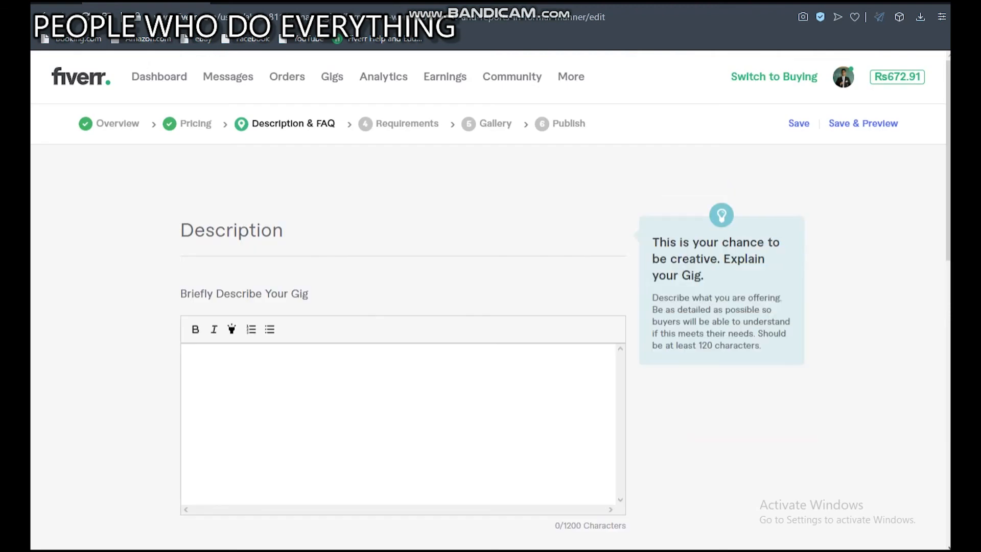
Begin the gig description with "I am going to designing and format the document that you desire".
{"action": "scroll", "coordinate": [490, 301], "scroll_direction": "down", "scroll_amount": 3}
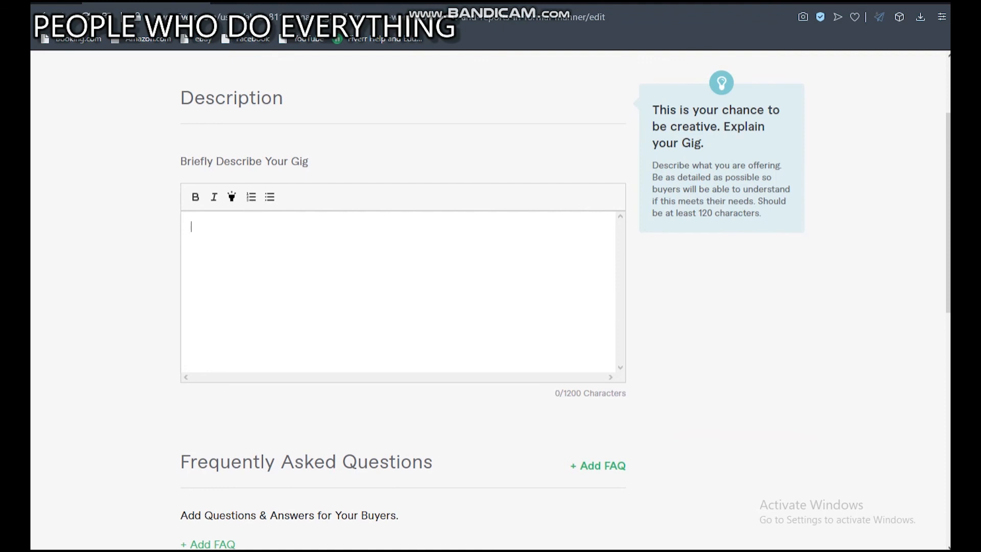
{"action": "scroll", "coordinate": [491, 302], "scroll_direction": "down", "scroll_amount": 3}
{"action": "scroll", "coordinate": [490, 301], "scroll_direction": "up", "scroll_amount": 3}
{"action": "type", "text": "I am going to designing and formate the files"}
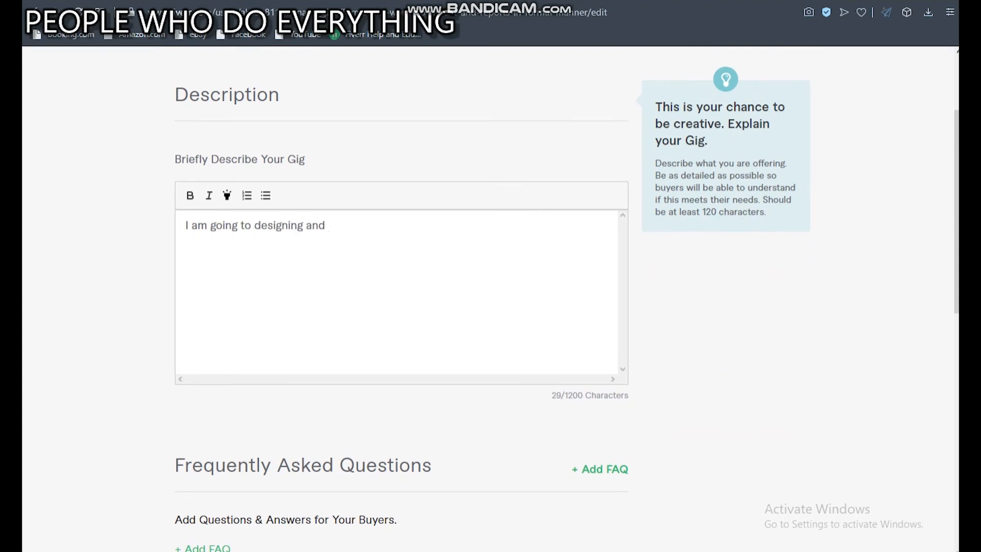
{"action": "key", "text": "BackSpace"}
{"action": "key", "text": "BackSpace"}
{"action": "key", "text": "BackSpace"}
{"action": "key", "text": "BackSpace"}
{"action": "key", "text": "BackSpace"}
{"action": "key", "text": "BackSpace"}
{"action": "type", "text": "document that you desire"}
{"action": "left_click", "coordinate": [368, 225]}
{"action": "key", "text": "BackSpace"}
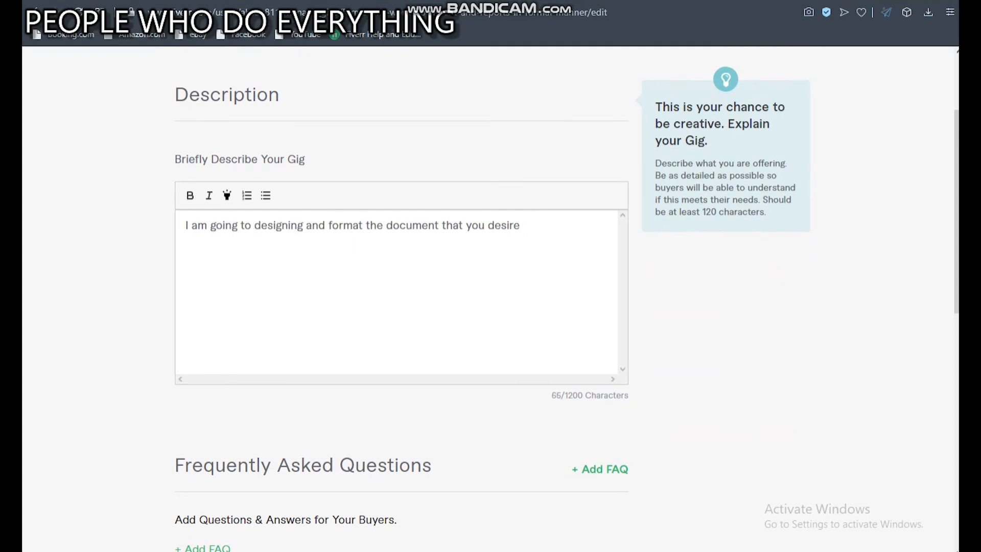
Complete the description's sentence with "in the given amount of time for giving a professional and final look.".
{"action": "left_click", "coordinate": [521, 225]}
{"action": "type", "text": "in the given amount of time."}
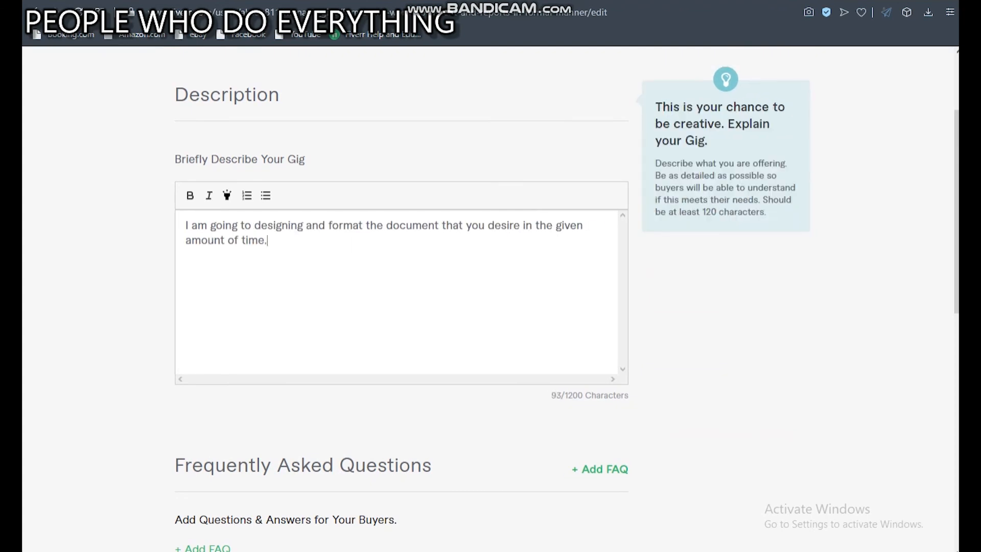
{"action": "key", "text": "BackSpace"}
{"action": "type", "text": "for giving a professional and final look."}
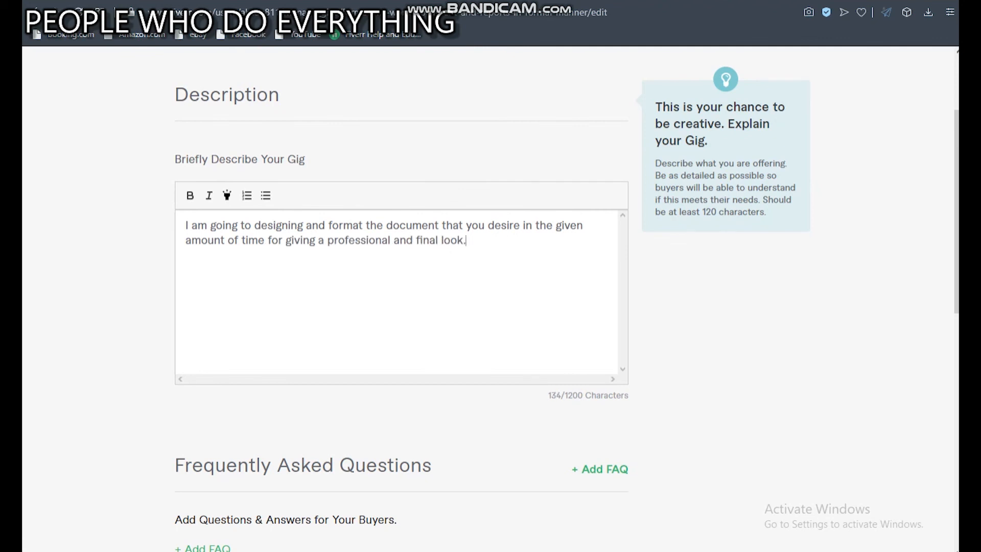
Open a blank question-and-answer entry under Frequently Asked Questions.
{"action": "scroll", "coordinate": [491, 297], "scroll_direction": "down", "scroll_amount": 3}
{"action": "scroll", "coordinate": [490, 296], "scroll_direction": "up", "scroll_amount": 4}
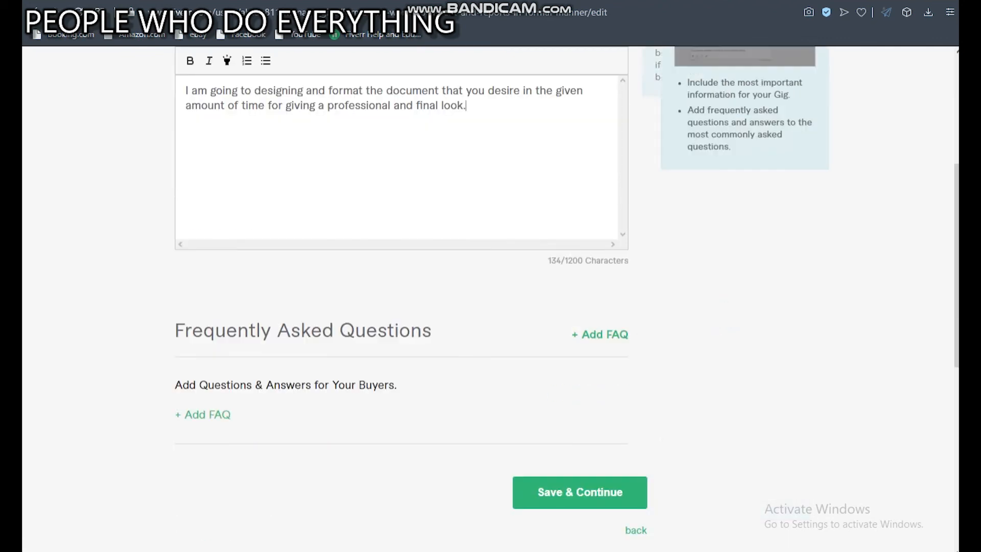
{"action": "scroll", "coordinate": [490, 296], "scroll_direction": "down", "scroll_amount": 4}
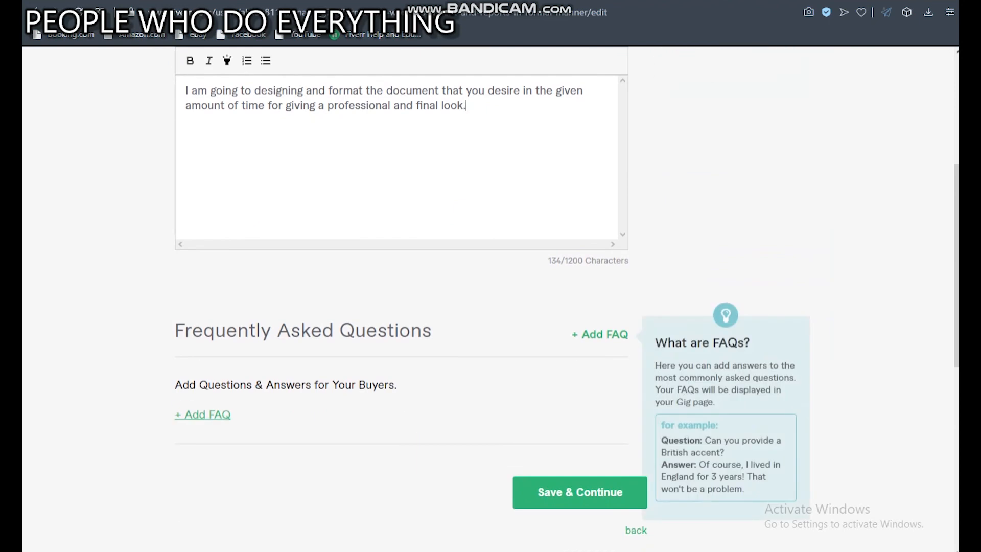
{"action": "left_click", "coordinate": [202, 414]}
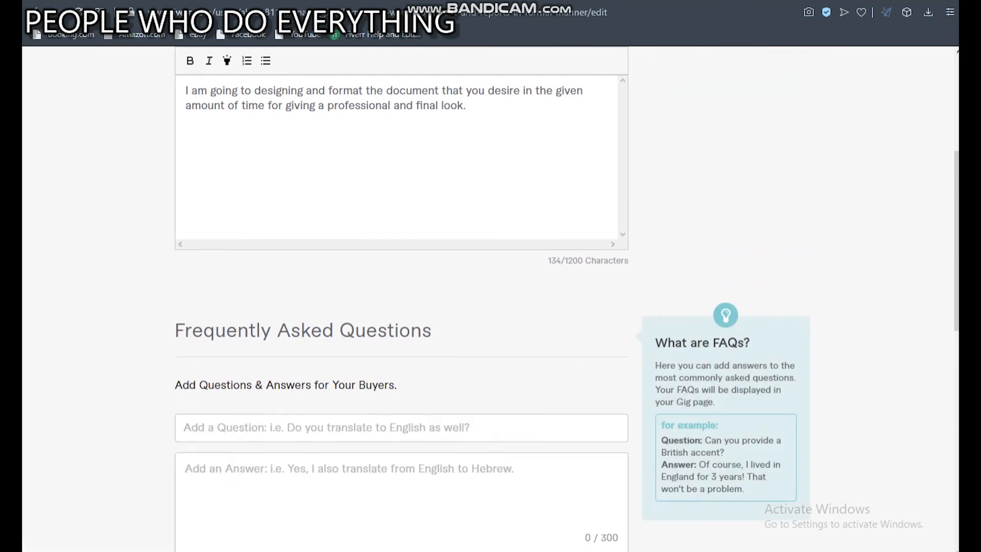
{"action": "scroll", "coordinate": [490, 297], "scroll_direction": "down", "scroll_amount": 3}
{"action": "scroll", "coordinate": [490, 296], "scroll_direction": "down", "scroll_amount": 1}
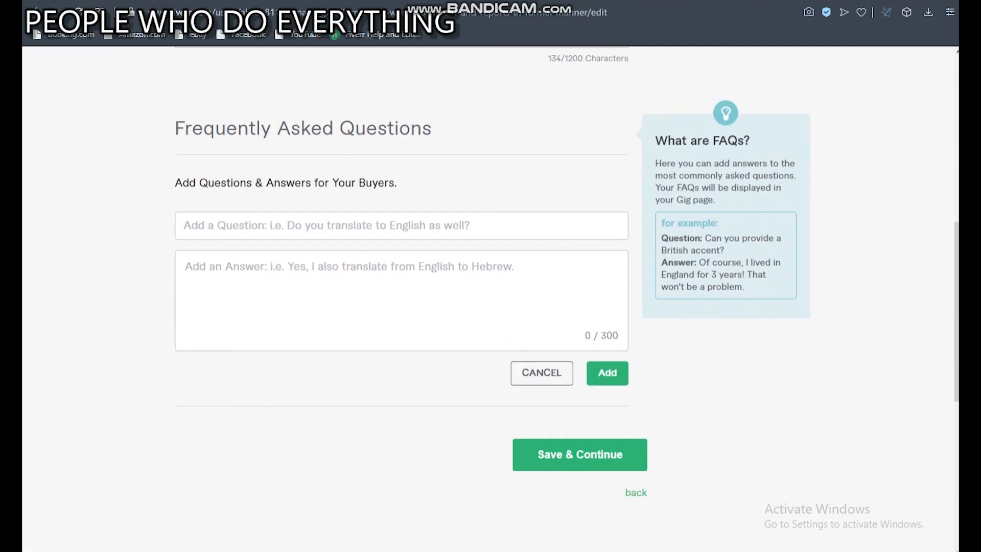